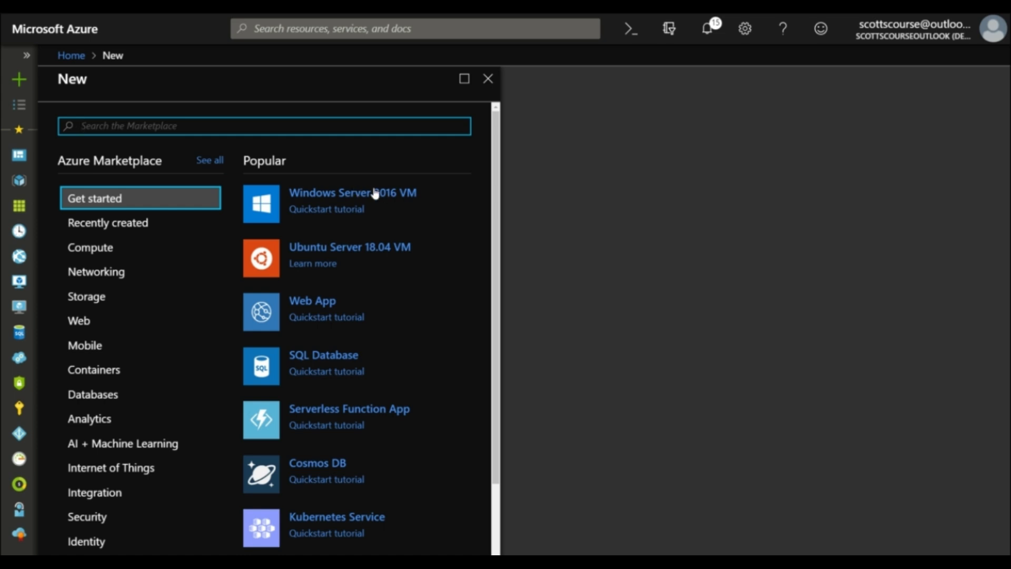
Open Create a resource to show popular Marketplace items such as Windows Server 2016 VM
{"action": "left_click", "coordinate": [329, 198]}
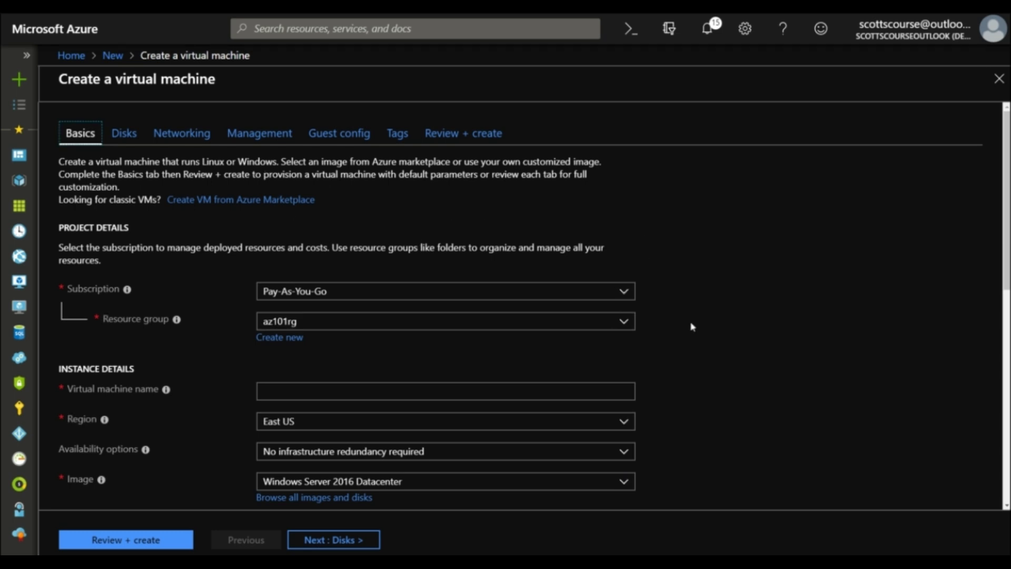
Scroll through the Windows Server 2016 VM creation form to review its default subscription, resource group and size
{"action": "scroll", "coordinate": [697, 311], "scroll_direction": "down", "scroll_amount": 2}
{"action": "scroll", "coordinate": [698, 310], "scroll_direction": "up", "scroll_amount": 2}
{"action": "scroll", "coordinate": [681, 282], "scroll_direction": "down", "scroll_amount": 5}
{"action": "scroll", "coordinate": [682, 278], "scroll_direction": "up", "scroll_amount": 4}
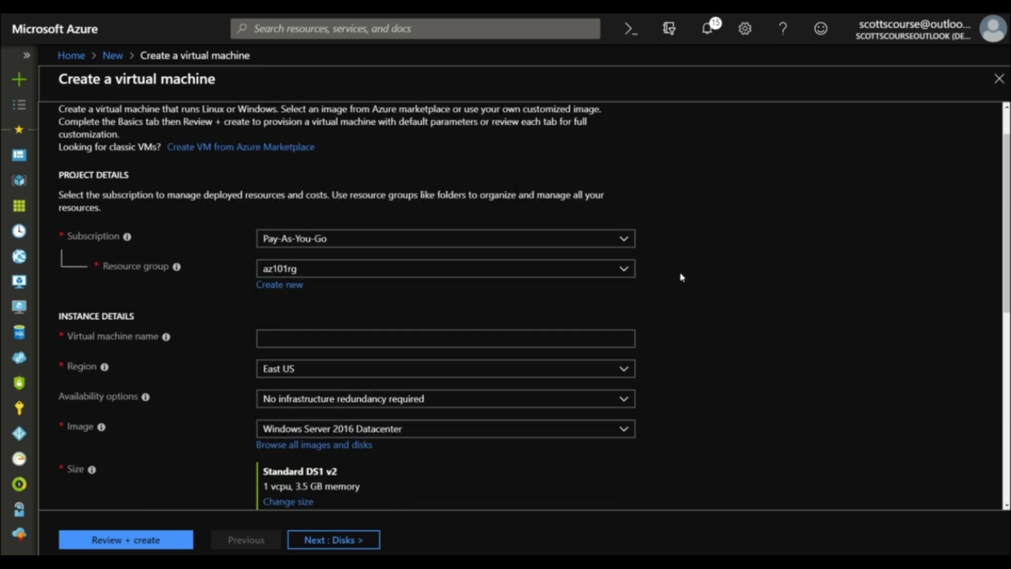
{"action": "scroll", "coordinate": [682, 277], "scroll_direction": "up", "scroll_amount": 1}
{"action": "scroll", "coordinate": [680, 273], "scroll_direction": "down", "scroll_amount": 2}
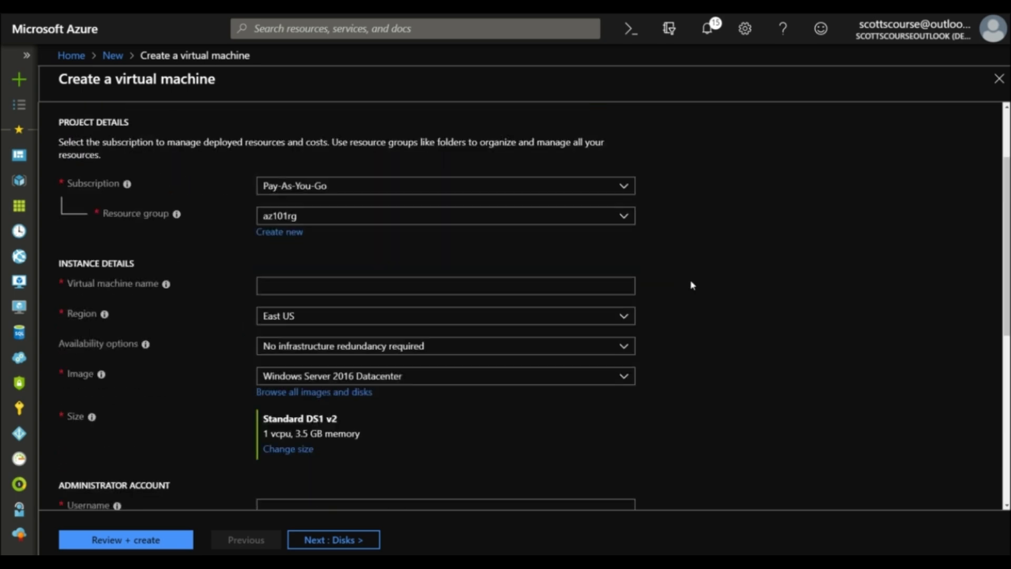
{"action": "scroll", "coordinate": [700, 273], "scroll_direction": "up", "scroll_amount": 2}
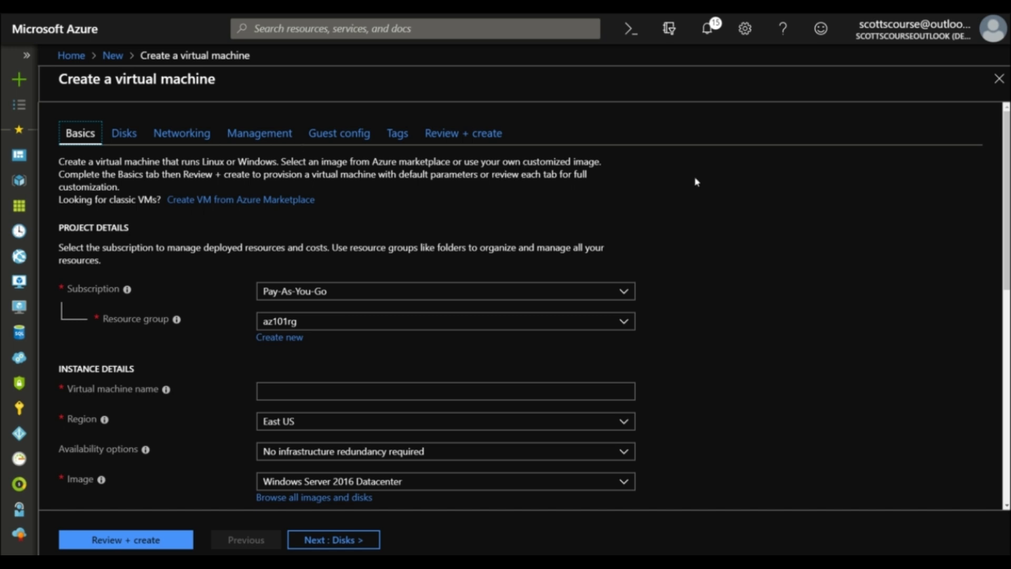
{"action": "scroll", "coordinate": [765, 192], "scroll_direction": "down", "scroll_amount": 1}
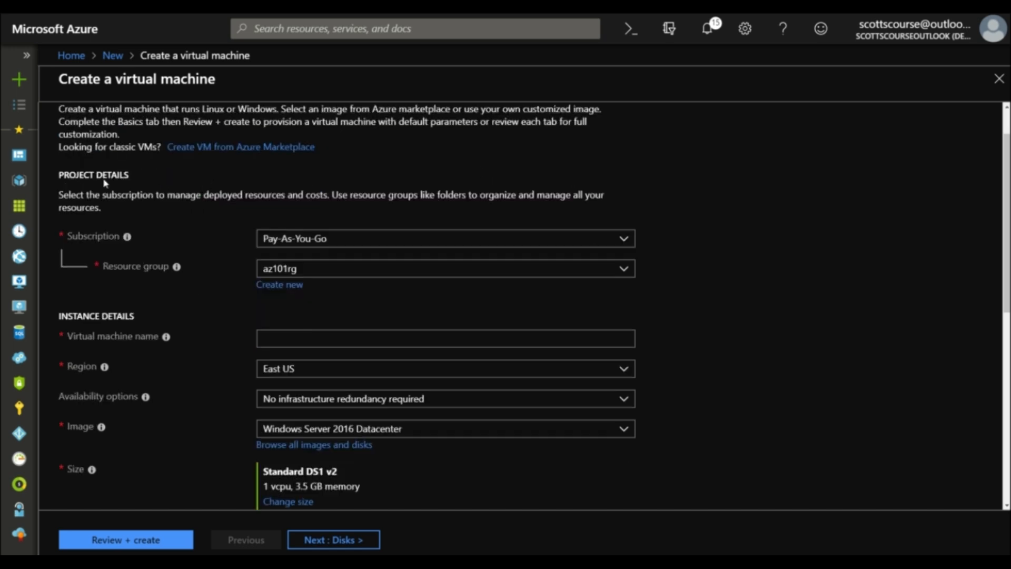
{"action": "scroll", "coordinate": [93, 128], "scroll_direction": "down", "scroll_amount": 2}
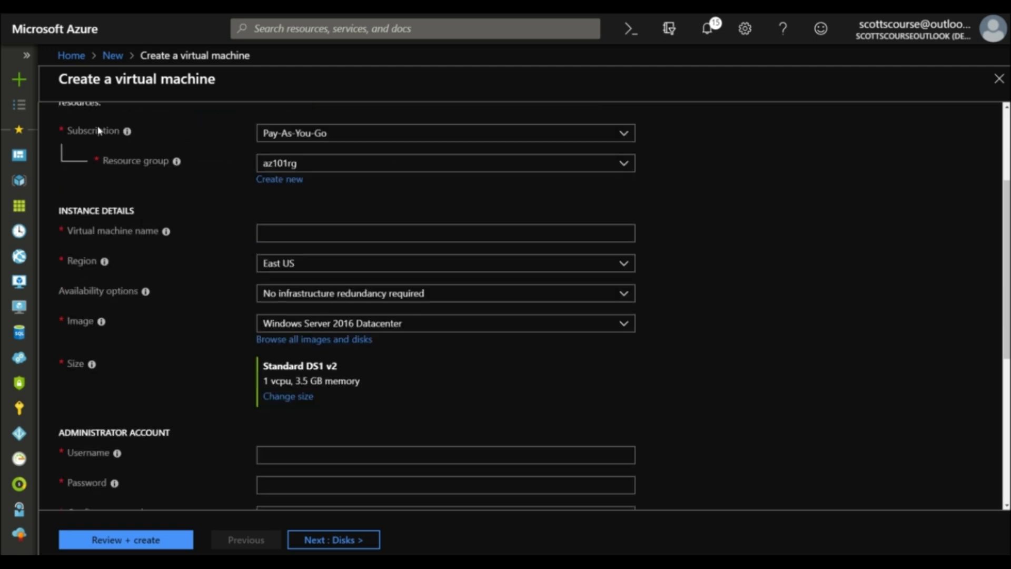
{"action": "scroll", "coordinate": [273, 127], "scroll_direction": "up", "scroll_amount": 1}
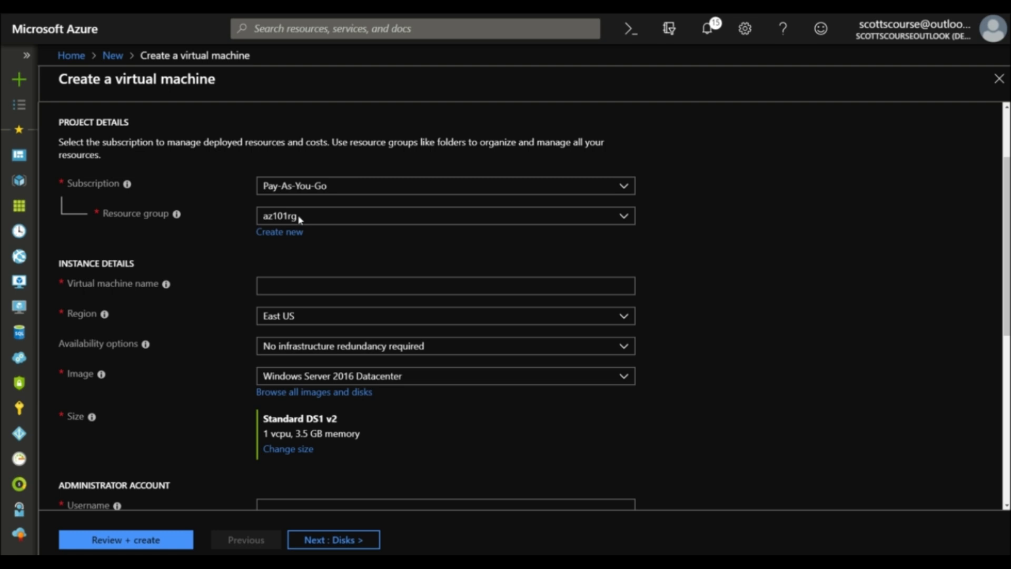
Name the virtual machine aznewvm and set its region to Central US
{"action": "left_click", "coordinate": [326, 289]}
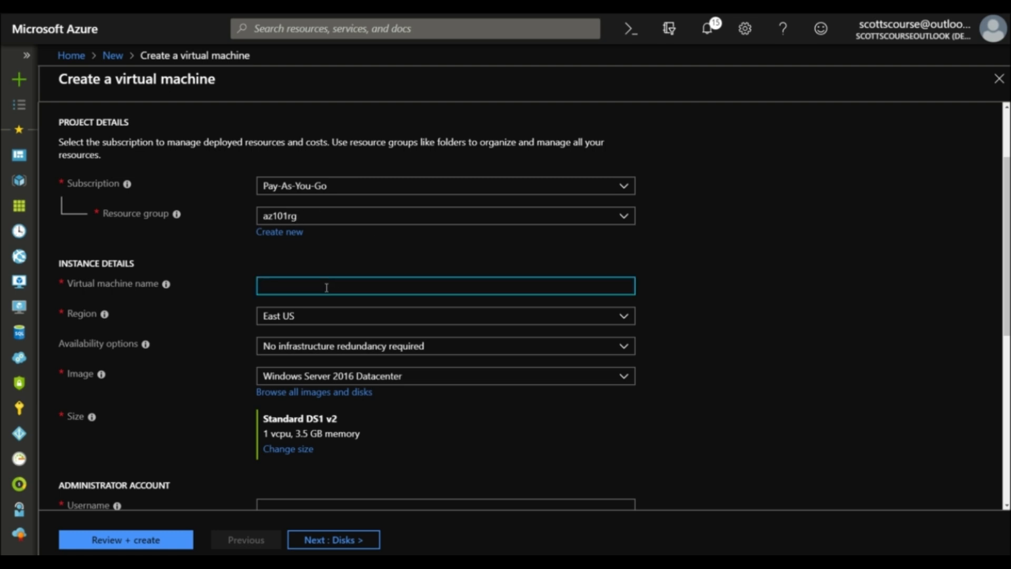
{"action": "type", "text": "aznewvm"}
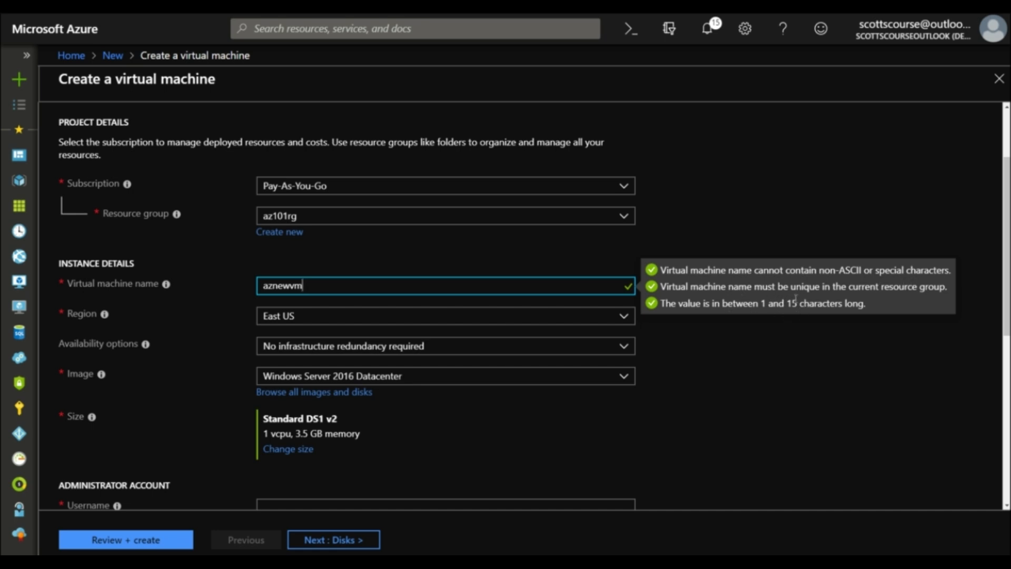
{"action": "left_click", "coordinate": [308, 317]}
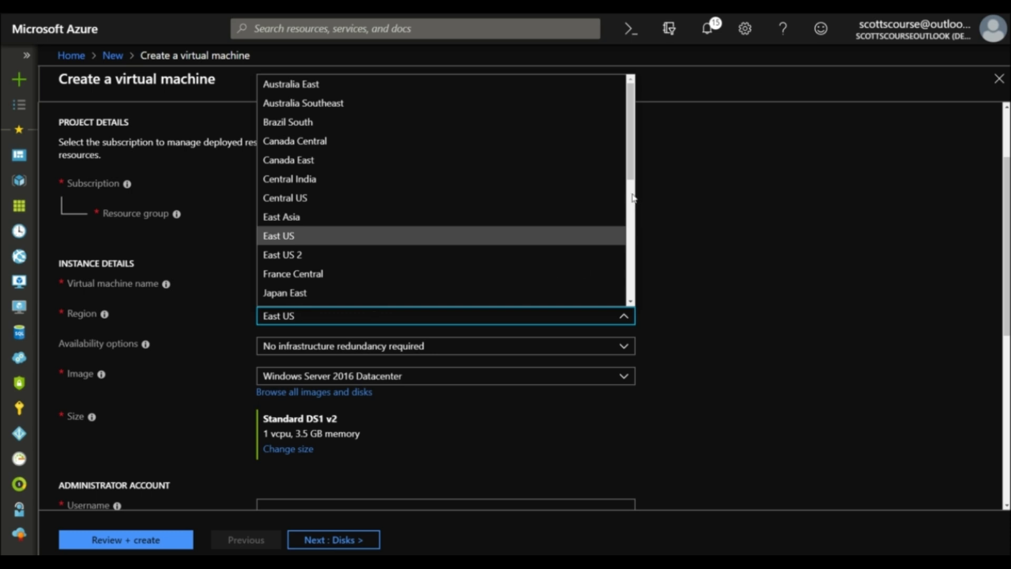
{"action": "scroll", "coordinate": [384, 203], "scroll_direction": "down", "scroll_amount": 1}
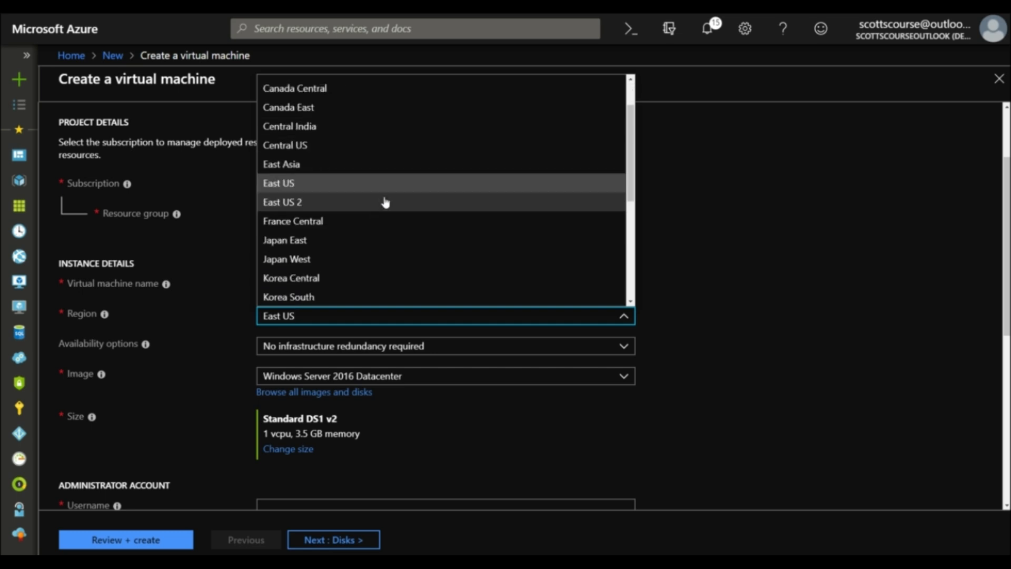
{"action": "scroll", "coordinate": [386, 201], "scroll_direction": "up", "scroll_amount": 1}
{"action": "scroll", "coordinate": [388, 202], "scroll_direction": "down", "scroll_amount": 3}
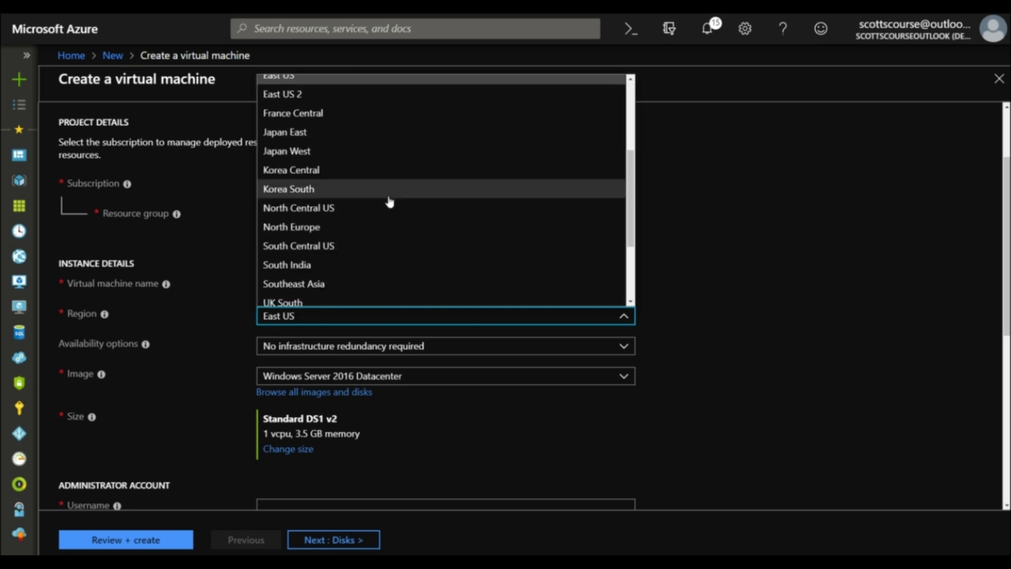
{"action": "scroll", "coordinate": [390, 201], "scroll_direction": "down", "scroll_amount": 2}
{"action": "scroll", "coordinate": [397, 223], "scroll_direction": "up", "scroll_amount": 5}
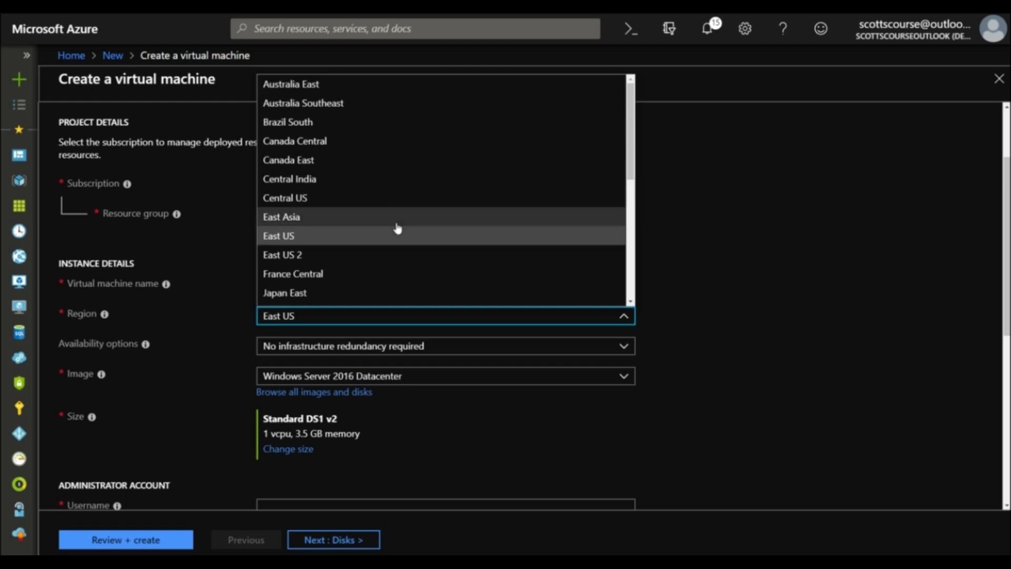
{"action": "left_click", "coordinate": [298, 199]}
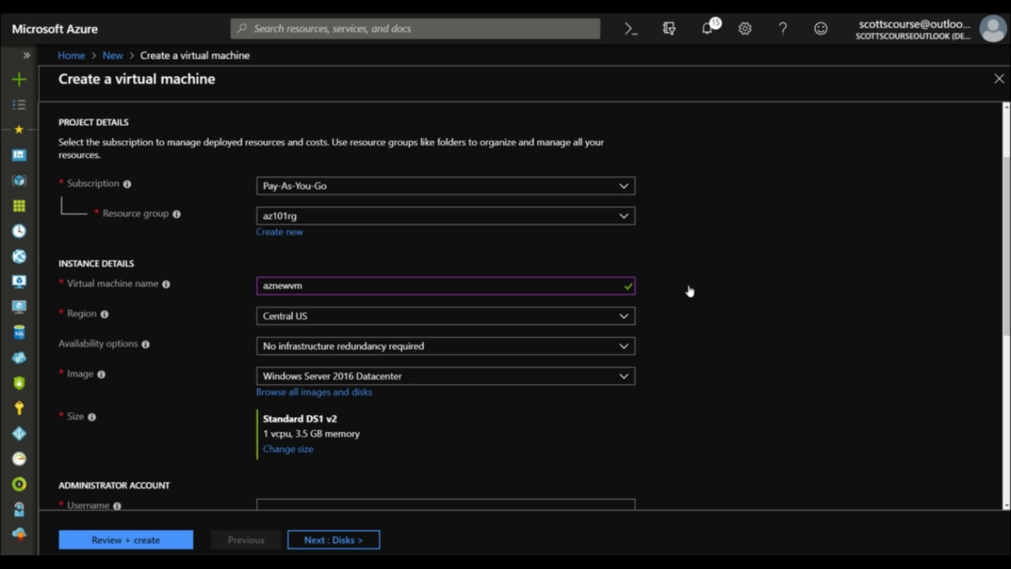
{"action": "scroll", "coordinate": [691, 289], "scroll_direction": "down", "scroll_amount": 1}
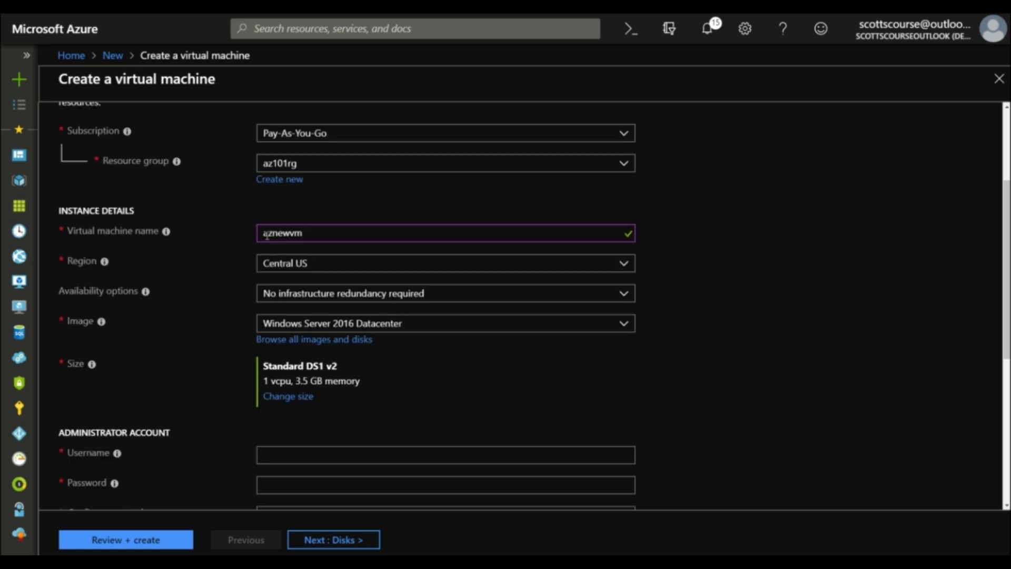
{"action": "left_click", "coordinate": [630, 293]}
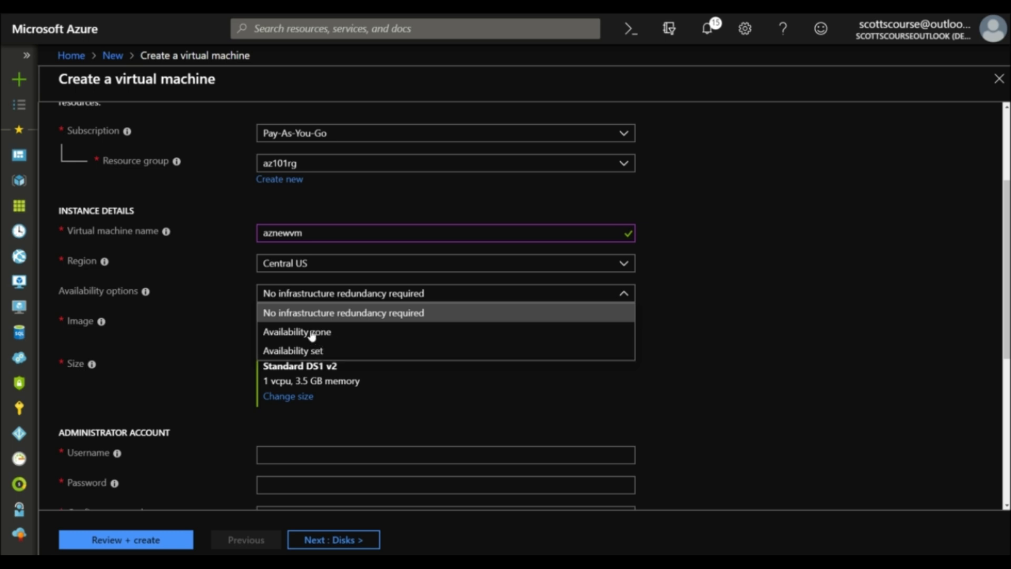
{"action": "left_click", "coordinate": [685, 280]}
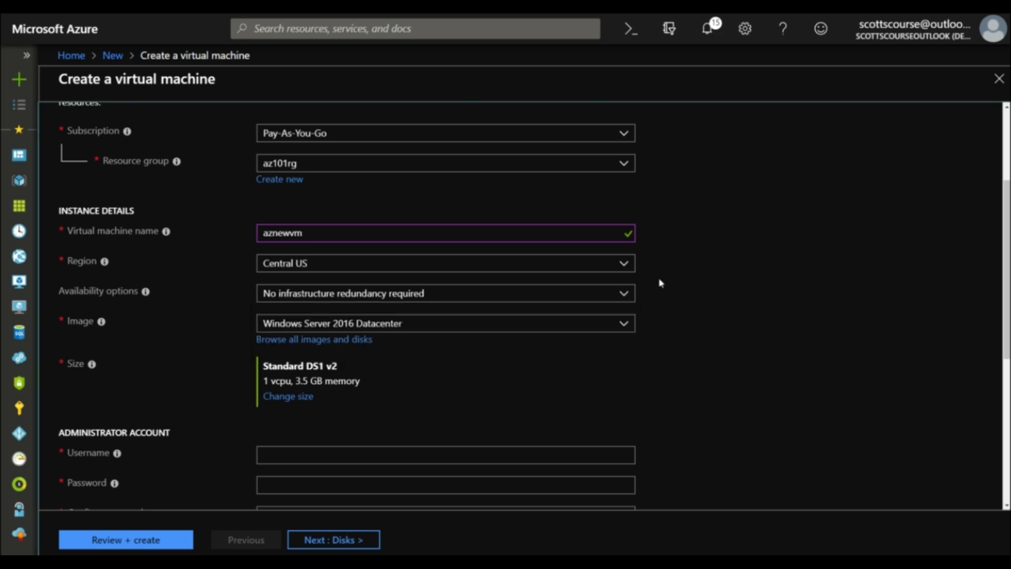
{"action": "scroll", "coordinate": [659, 282], "scroll_direction": "down", "scroll_amount": 2}
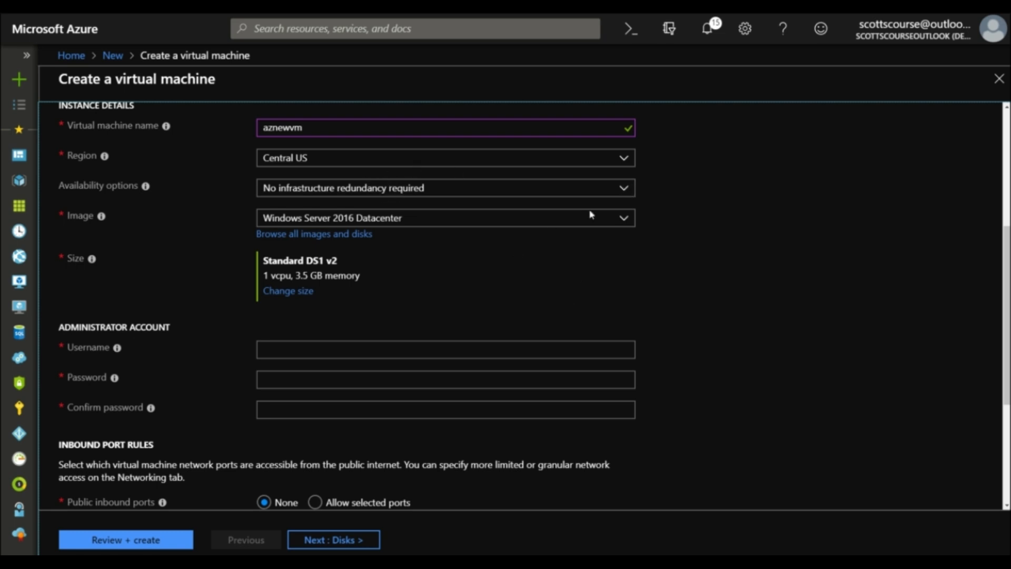
{"action": "left_click", "coordinate": [628, 223]}
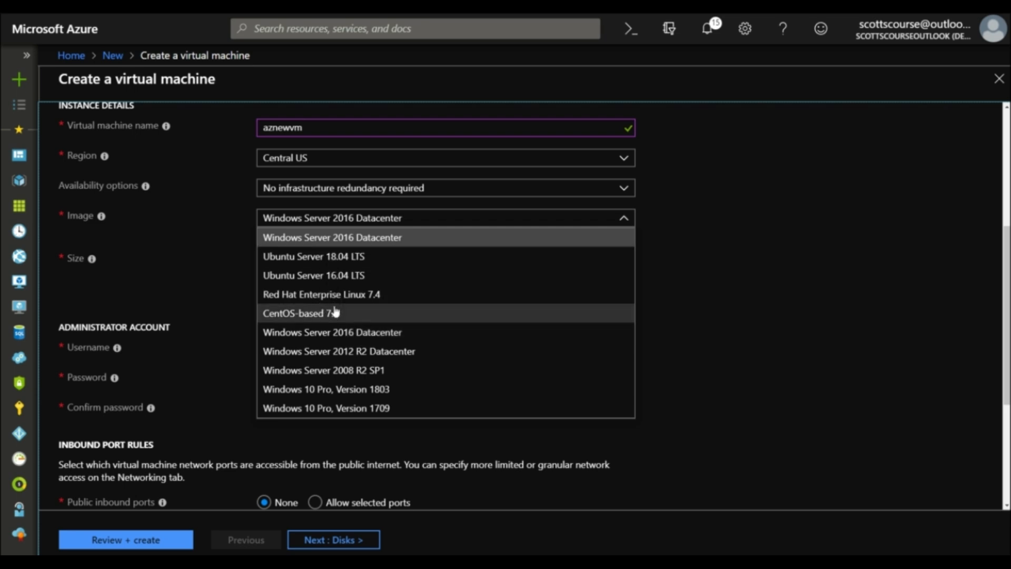
{"action": "left_click", "coordinate": [368, 240]}
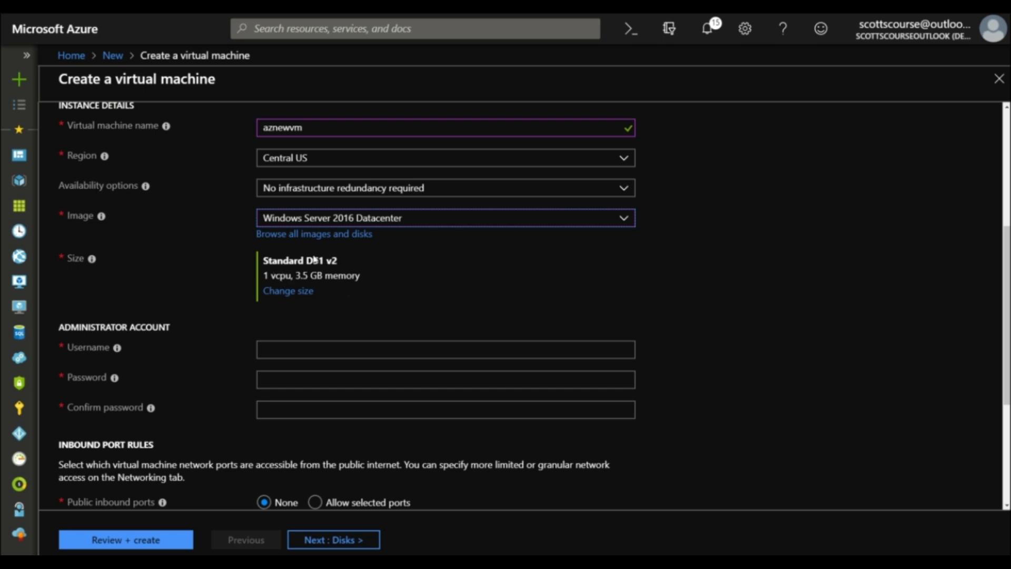
Open the VM size list and remove its Small size filter
{"action": "left_click", "coordinate": [288, 294]}
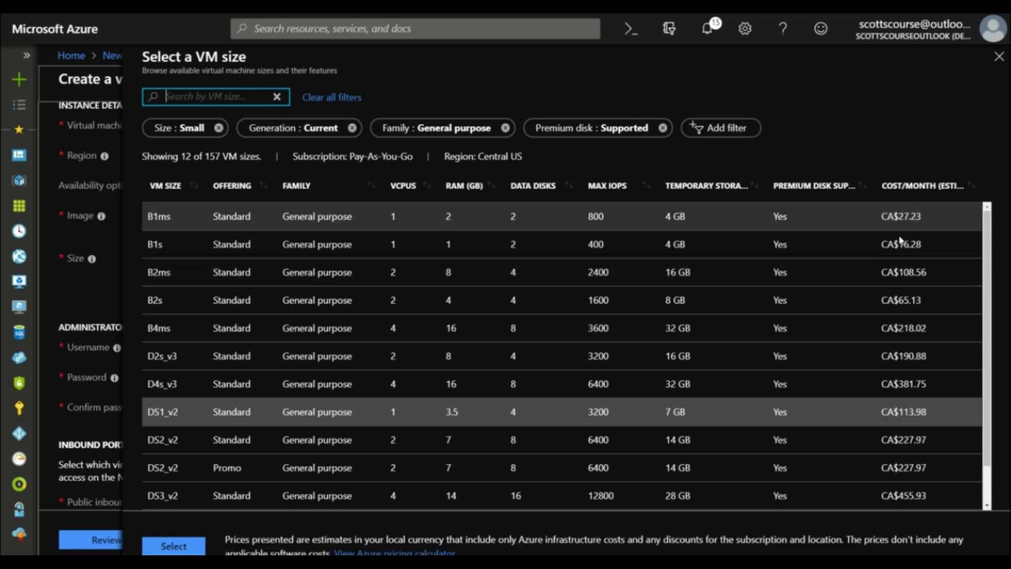
{"action": "left_click", "coordinate": [992, 467]}
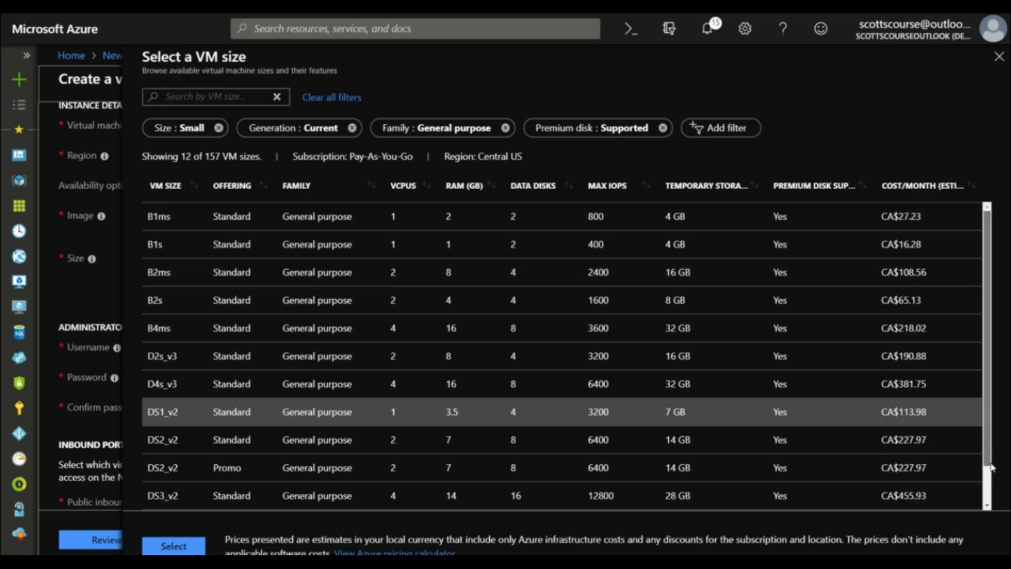
{"action": "scroll", "coordinate": [993, 474], "scroll_direction": "down", "scroll_amount": 1}
{"action": "scroll", "coordinate": [982, 380], "scroll_direction": "up", "scroll_amount": 1}
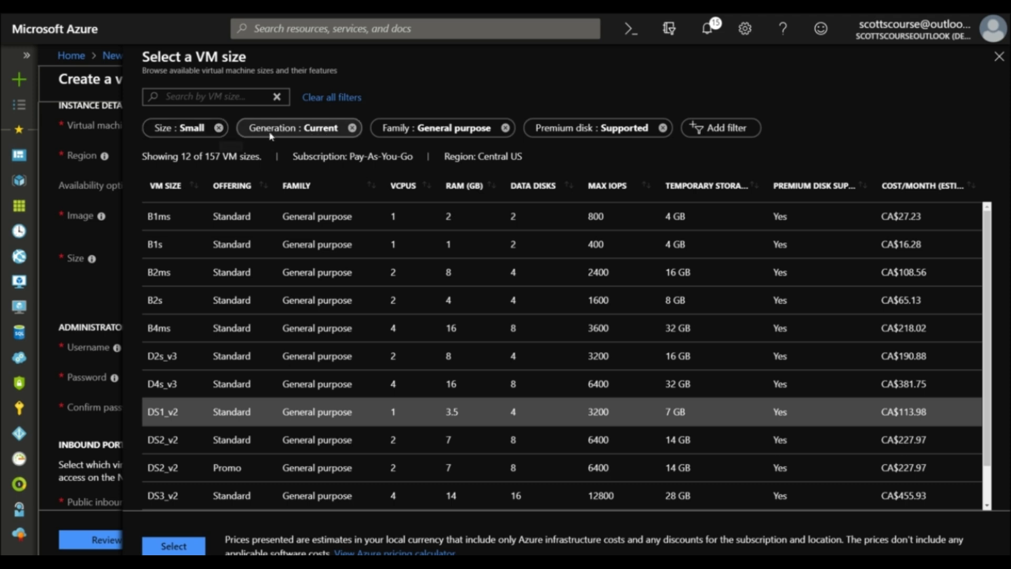
{"action": "left_click", "coordinate": [220, 128]}
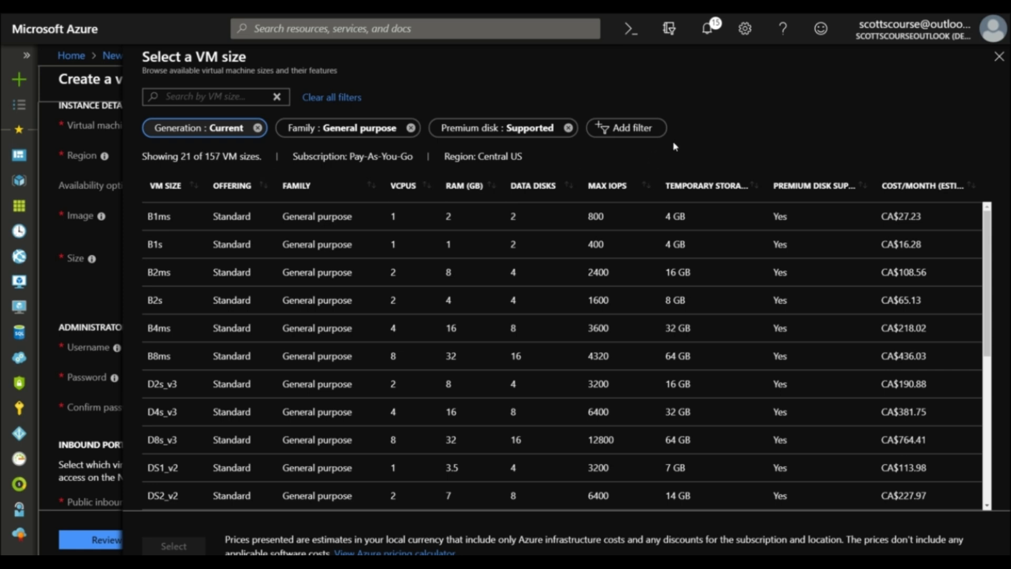
Filter the sizes to 1–4 vCPUs and pick the B1ms size
{"action": "left_click", "coordinate": [640, 135]}
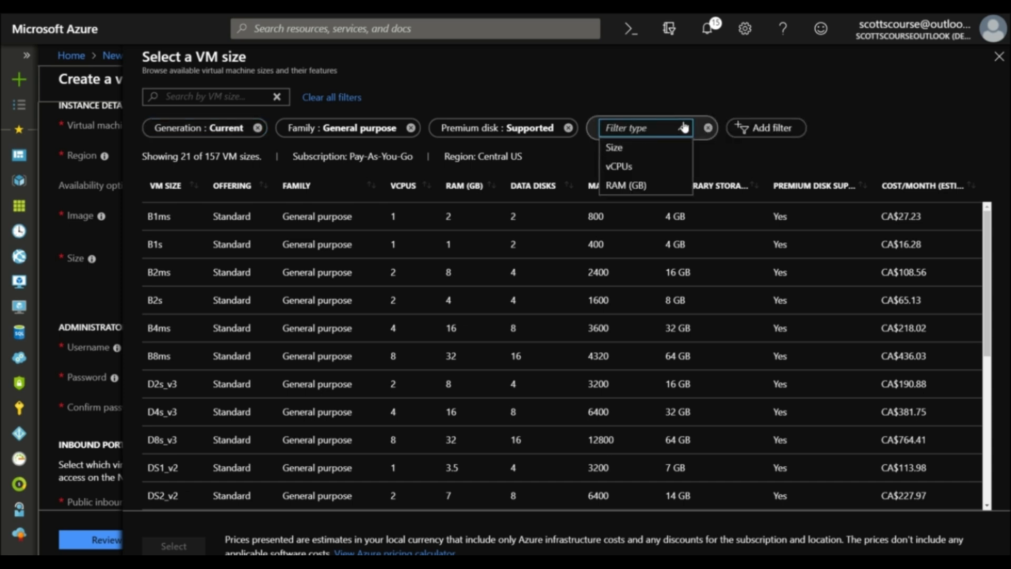
{"action": "left_click", "coordinate": [622, 167]}
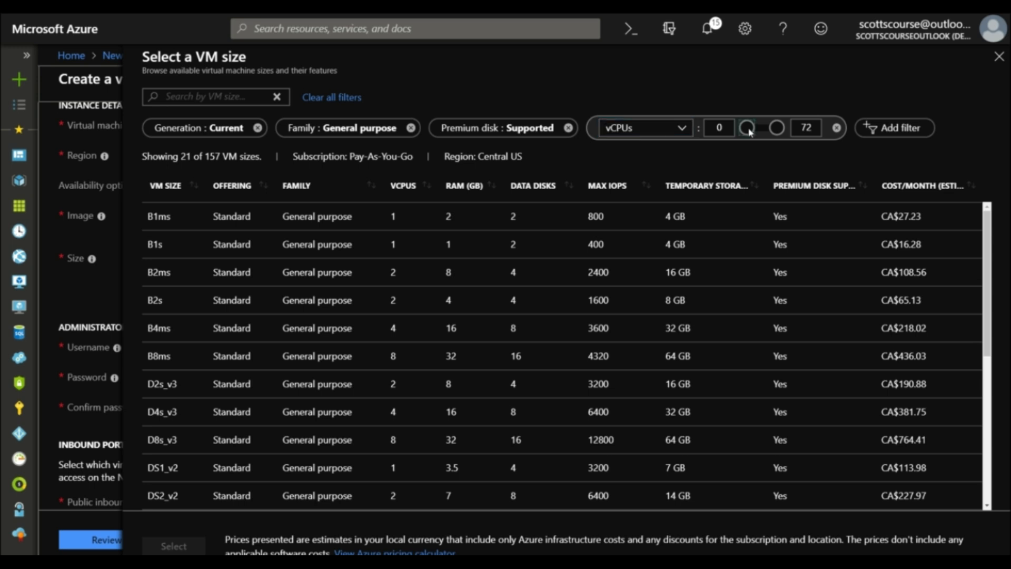
{"action": "double_click", "coordinate": [714, 127]}
{"action": "type", "text": "1"}
{"action": "double_click", "coordinate": [799, 126]}
{"action": "type", "text": "4"}
{"action": "left_click", "coordinate": [753, 131]}
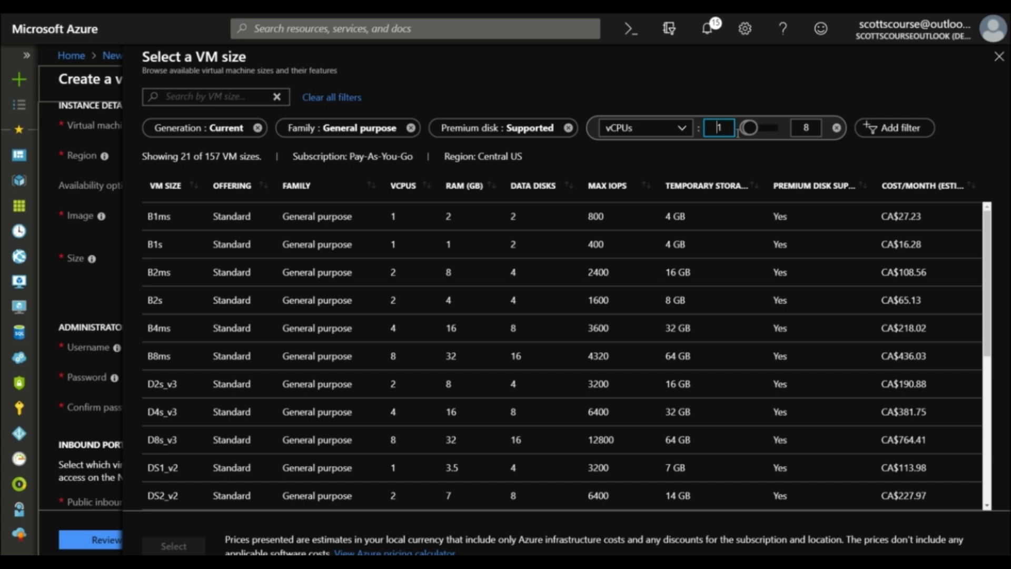
{"action": "left_click", "coordinate": [756, 129]}
{"action": "mouse_move", "coordinate": [756, 129]}
{"action": "left_mouse_down"}
{"action": "mouse_move", "coordinate": [772, 131]}
{"action": "mouse_move", "coordinate": [760, 130]}
{"action": "left_mouse_up"}
{"action": "double_click", "coordinate": [814, 128]}
{"action": "type", "text": "4"}
{"action": "left_click", "coordinate": [814, 157]}
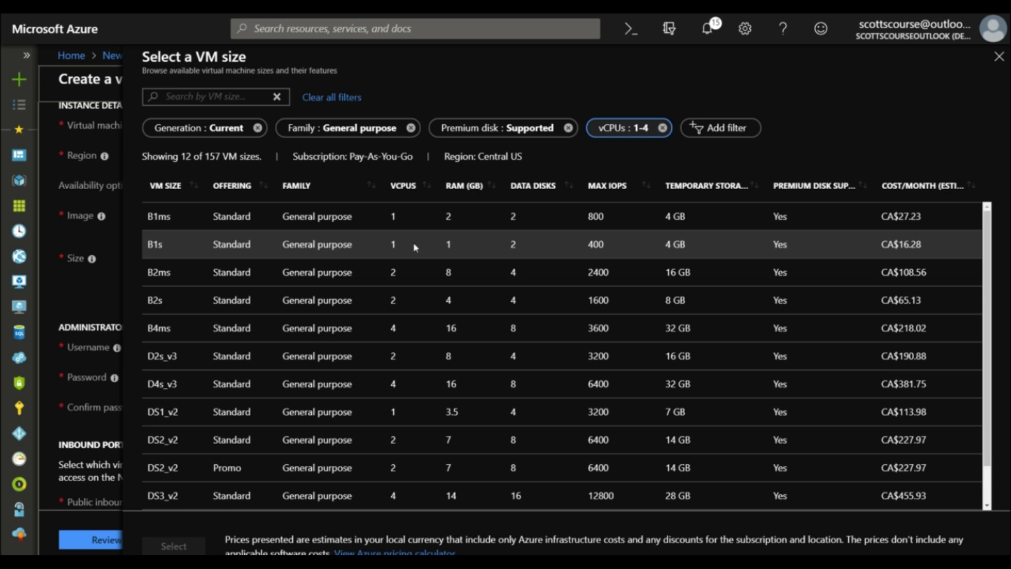
{"action": "left_click", "coordinate": [314, 216]}
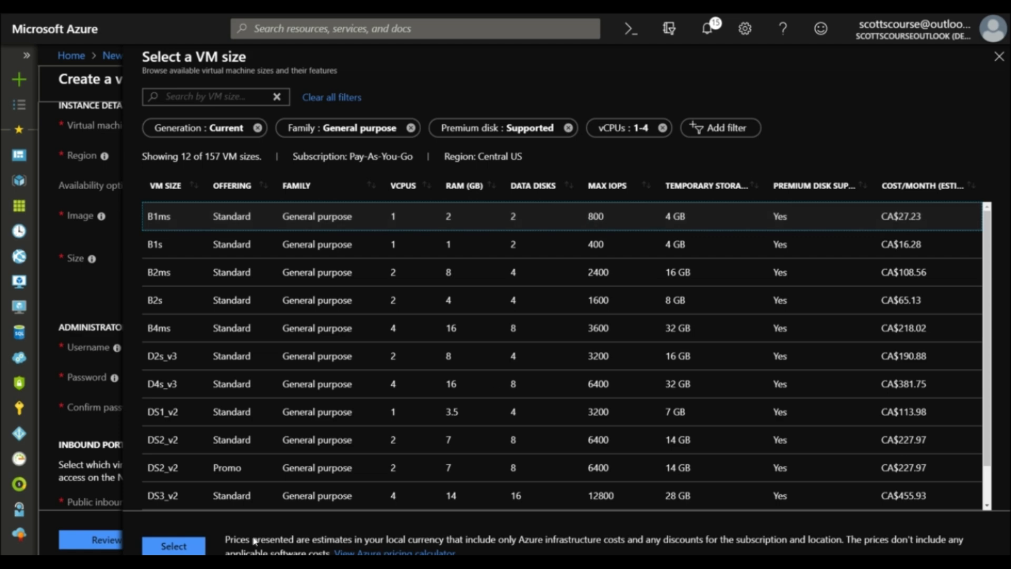
Apply Standard B1ms, then enter the administrator username, password and matching confirmation
{"action": "left_click", "coordinate": [169, 548]}
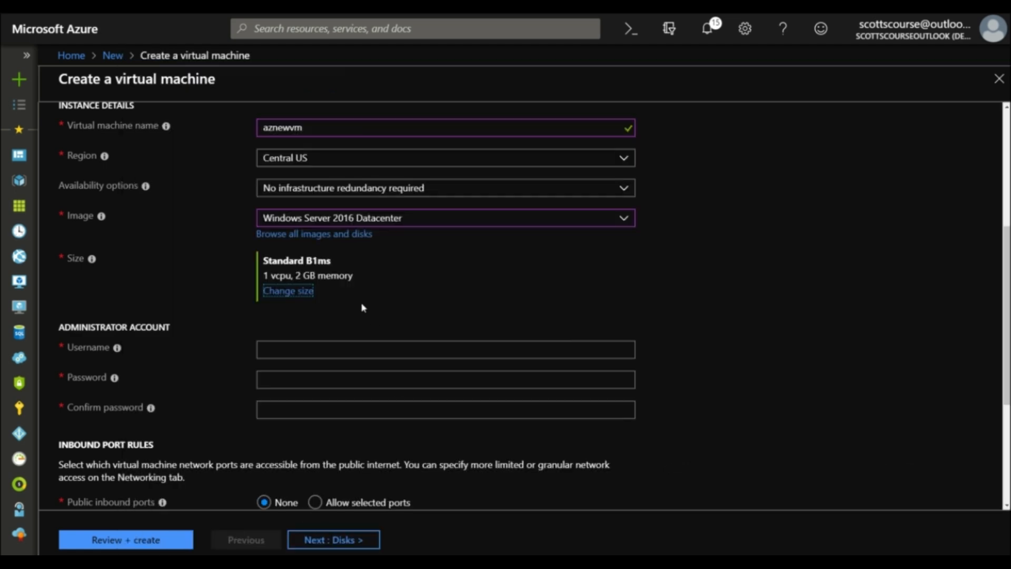
{"action": "left_click", "coordinate": [388, 348]}
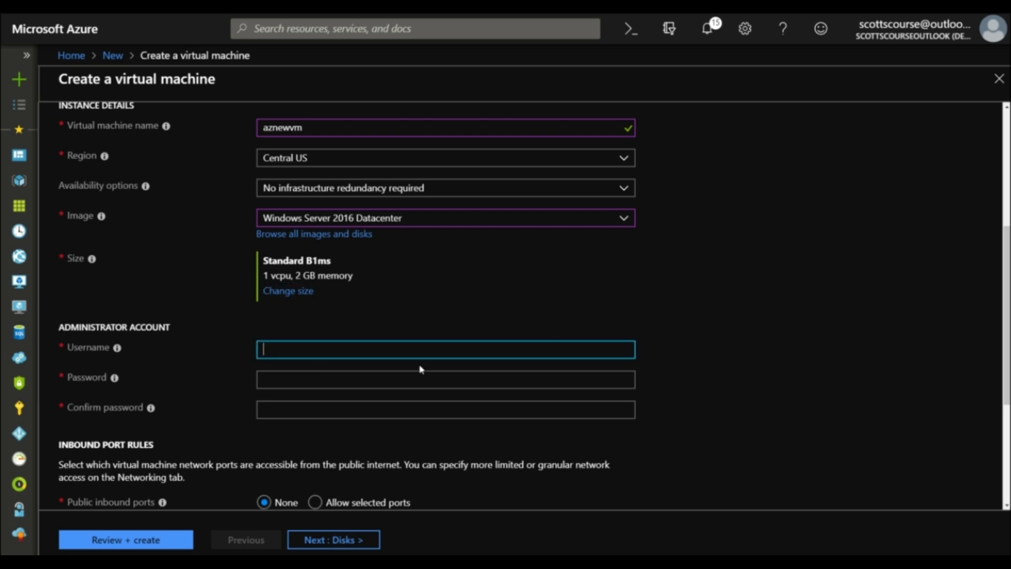
{"action": "type", "text": "aztestuser"}
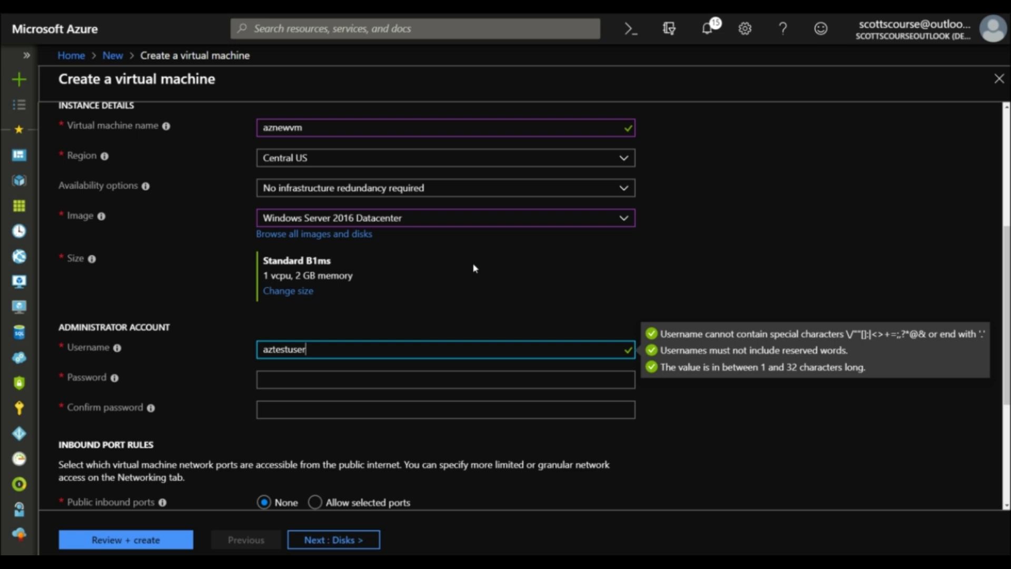
{"action": "type", "text": "sjd"}
{"action": "key", "text": "Tab"}
{"action": "type", "text": "•••••"}
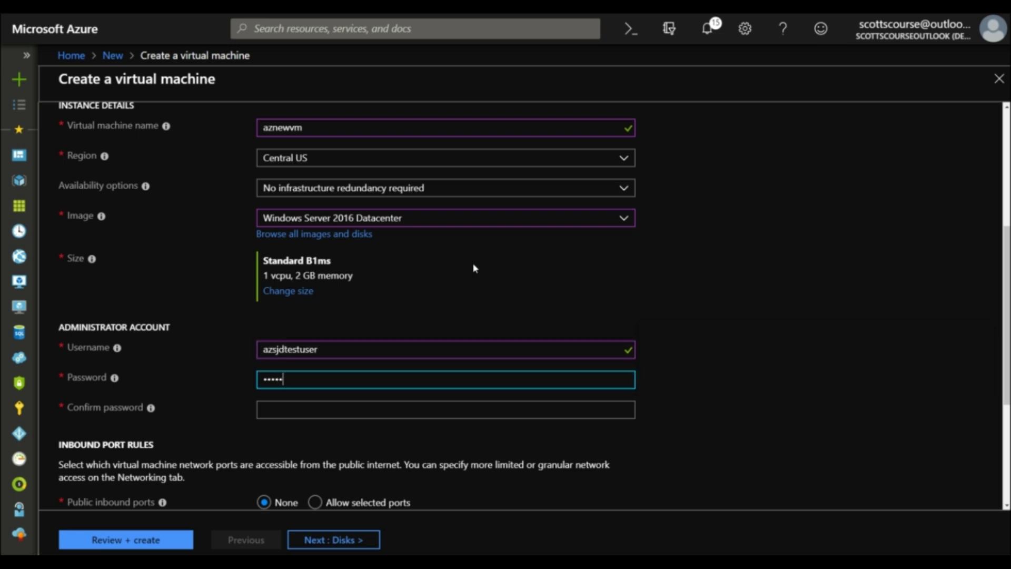
{"action": "type", "text": "••••••"}
{"action": "key", "text": "Tab"}
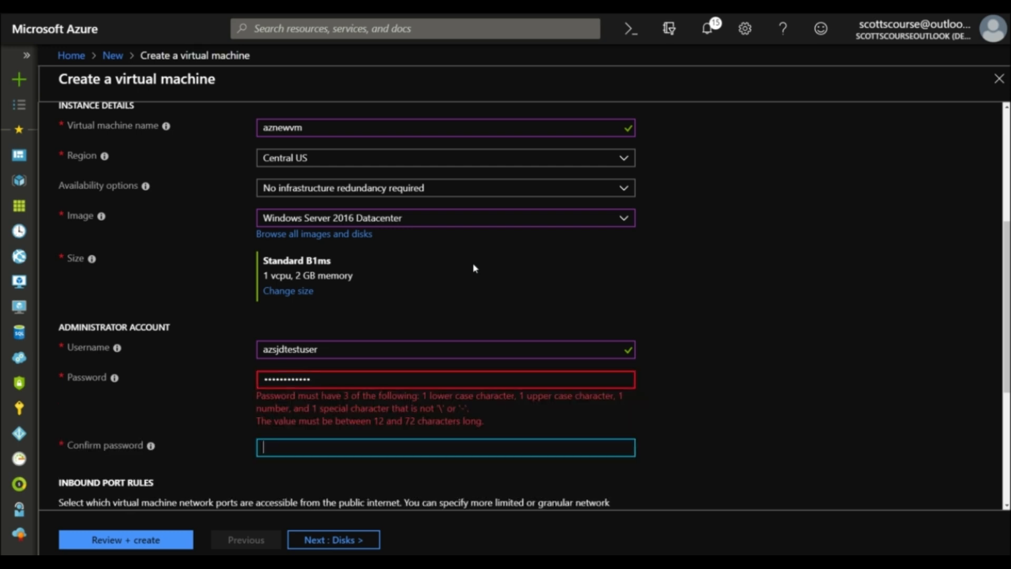
{"action": "type", "text": "•••••••••••••"}
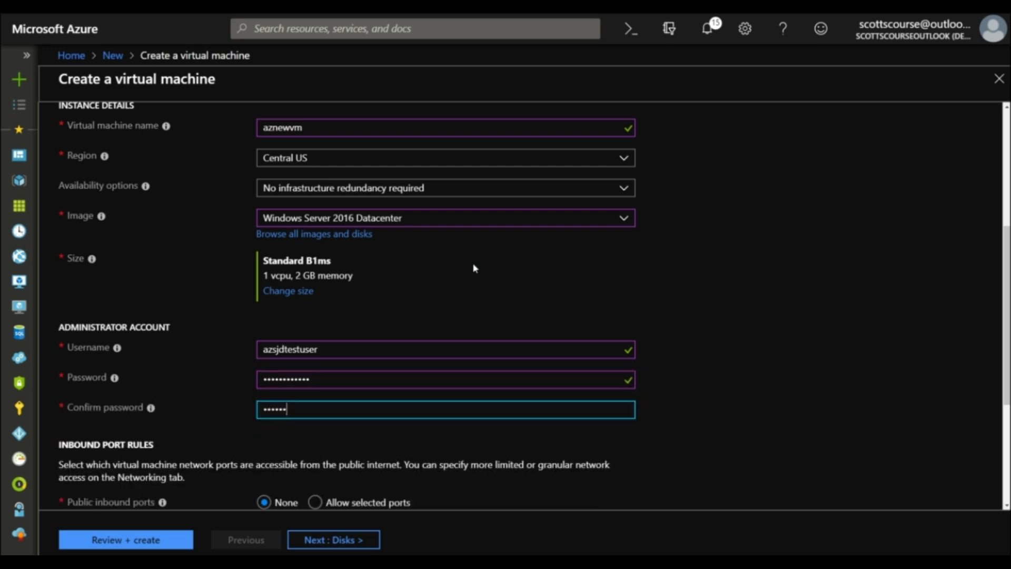
{"action": "key", "text": "Tab"}
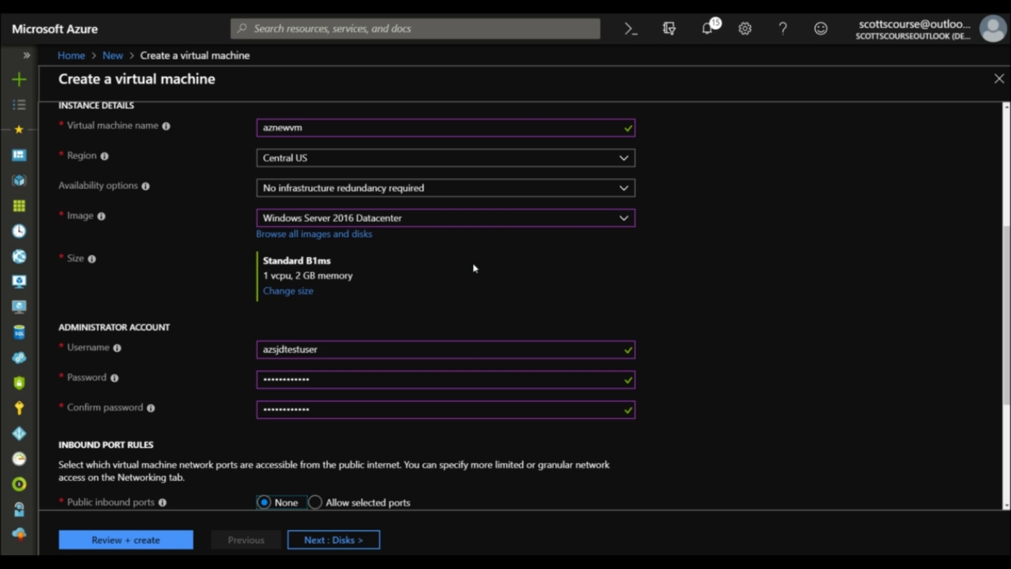
Allow selected public inbound ports: RDP (3389), HTTPS (443) and HTTP (80)
{"action": "scroll", "coordinate": [456, 338], "scroll_direction": "down", "scroll_amount": 2}
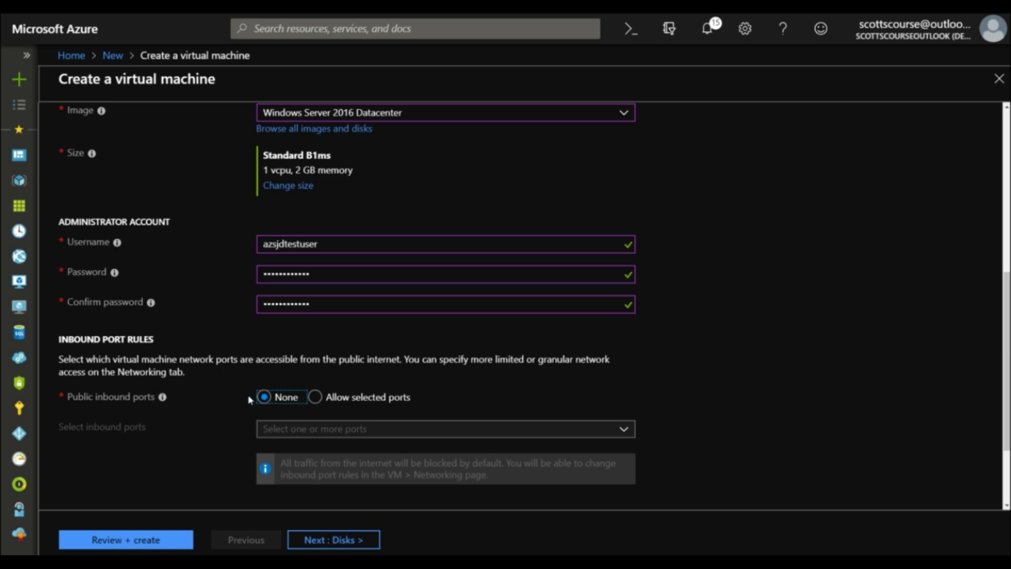
{"action": "scroll", "coordinate": [245, 390], "scroll_direction": "down", "scroll_amount": 1}
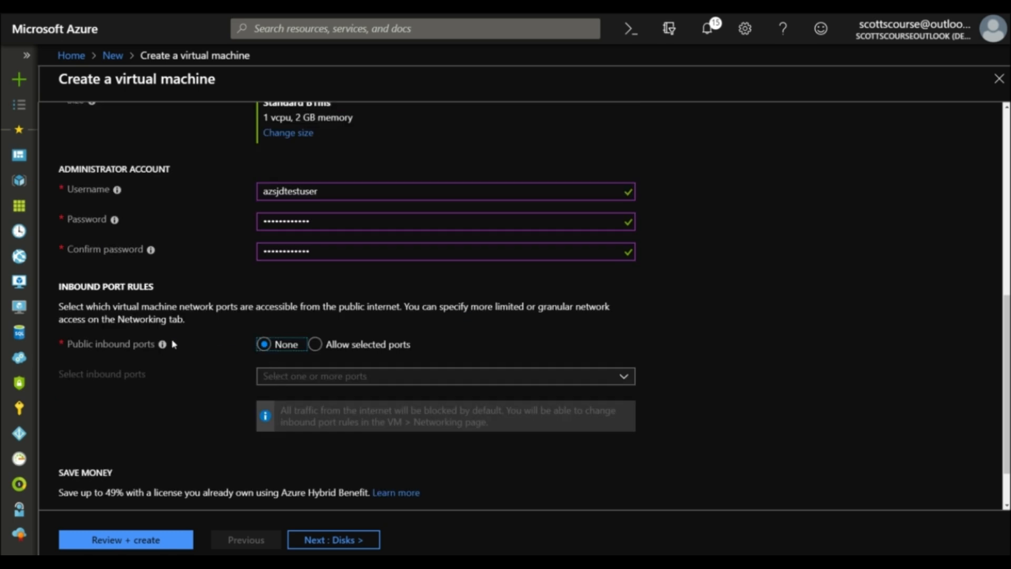
{"action": "left_click", "coordinate": [314, 345]}
{"action": "left_click", "coordinate": [624, 377]}
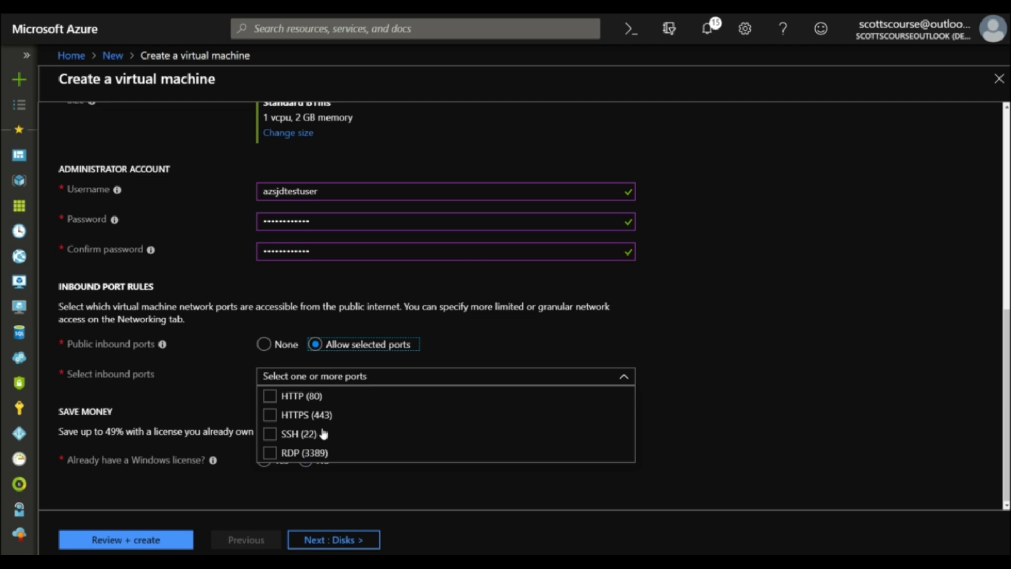
{"action": "left_click", "coordinate": [271, 453]}
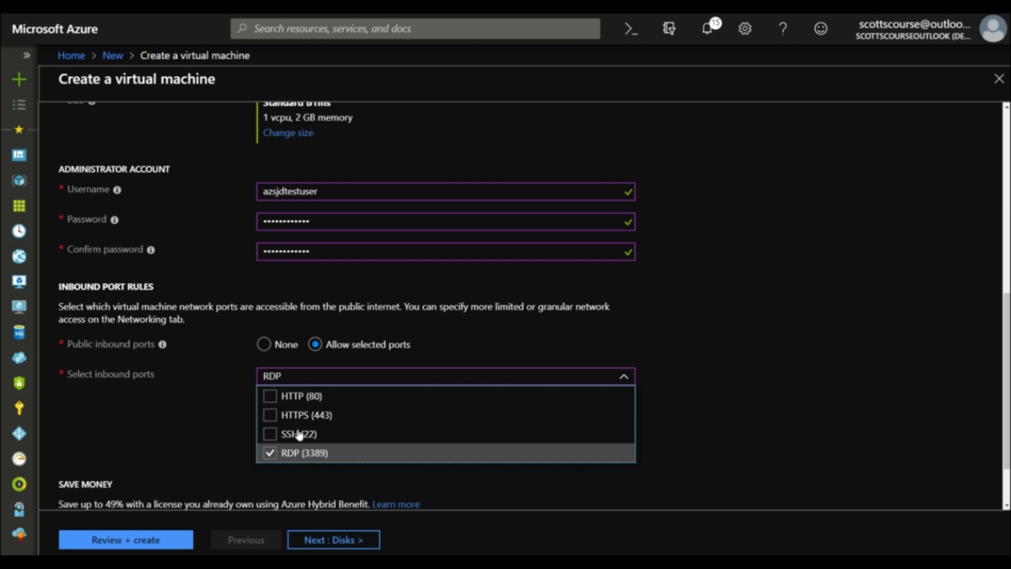
{"action": "left_click", "coordinate": [273, 416]}
{"action": "left_click", "coordinate": [273, 399]}
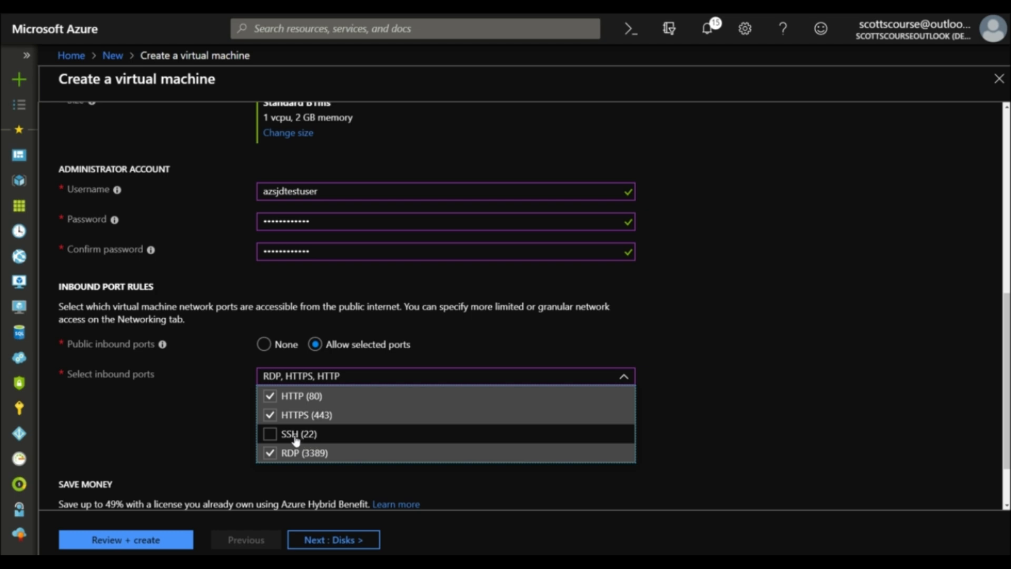
{"action": "left_click", "coordinate": [700, 406]}
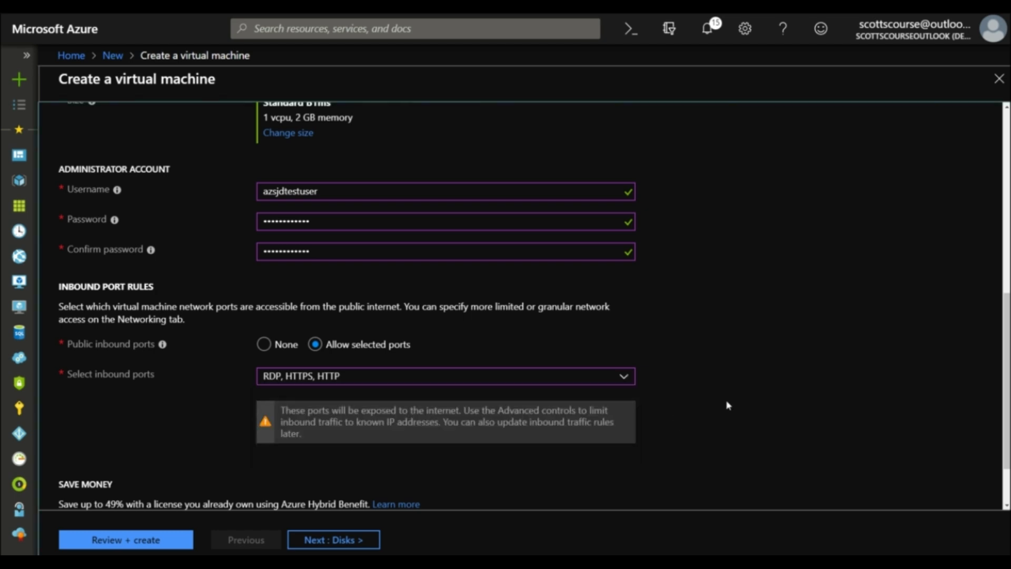
{"action": "scroll", "coordinate": [674, 416], "scroll_direction": "down", "scroll_amount": 1}
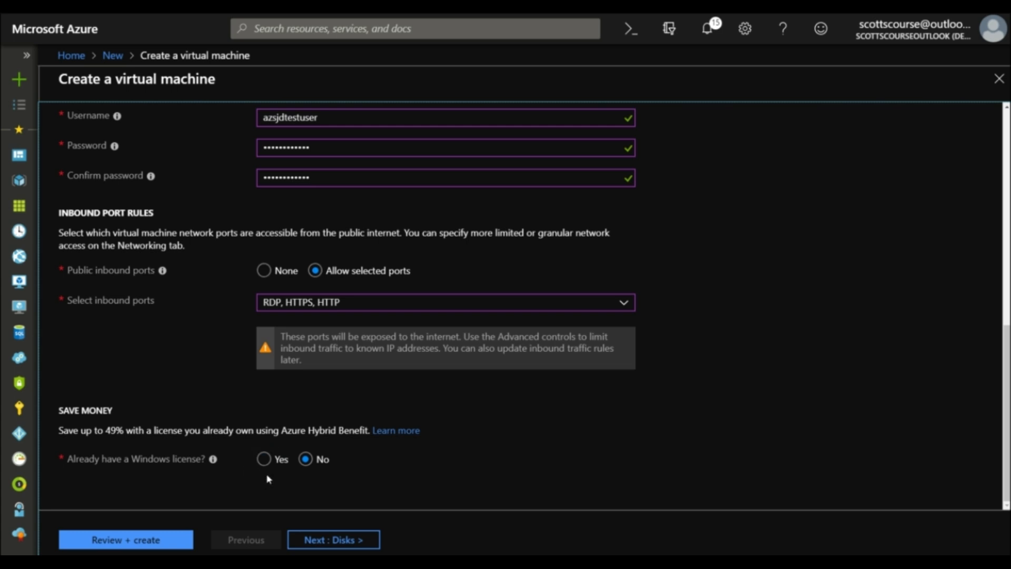
{"action": "scroll", "coordinate": [243, 478], "scroll_direction": "up", "scroll_amount": 1}
{"action": "scroll", "coordinate": [316, 521], "scroll_direction": "down", "scroll_amount": 1}
{"action": "left_click", "coordinate": [347, 546]}
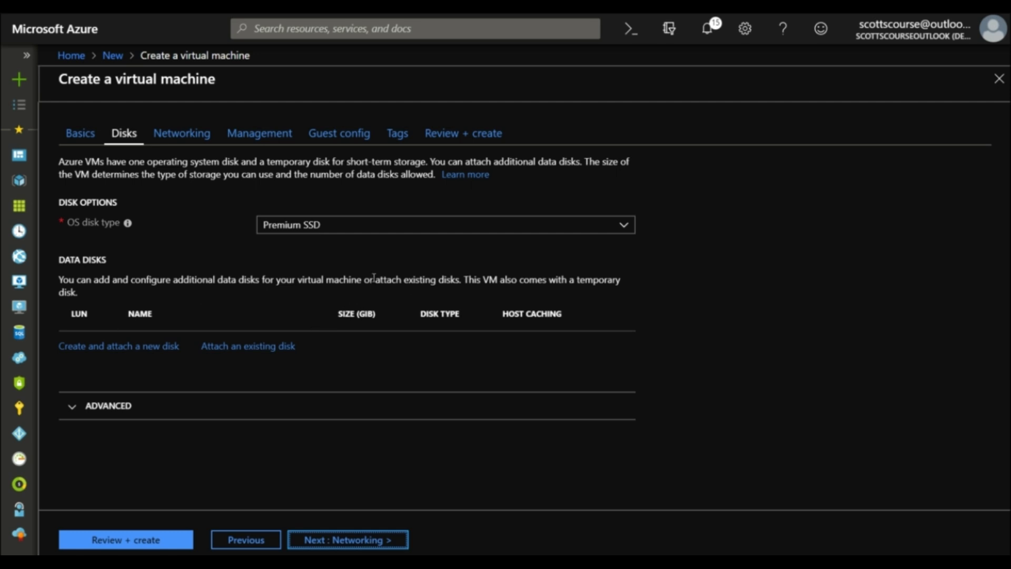
Revisit Basics to confirm the Standard B1ms size, then advance past Disks to Networking
{"action": "left_click", "coordinate": [85, 135]}
{"action": "scroll", "coordinate": [220, 366], "scroll_direction": "down", "scroll_amount": 5}
{"action": "scroll", "coordinate": [221, 366], "scroll_direction": "down", "scroll_amount": 2}
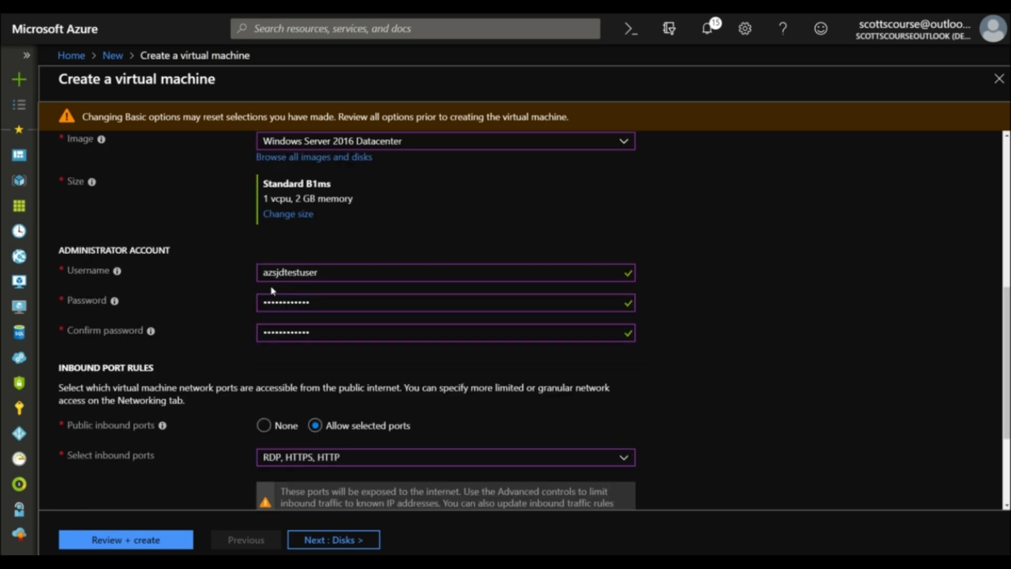
{"action": "left_click", "coordinate": [290, 214]}
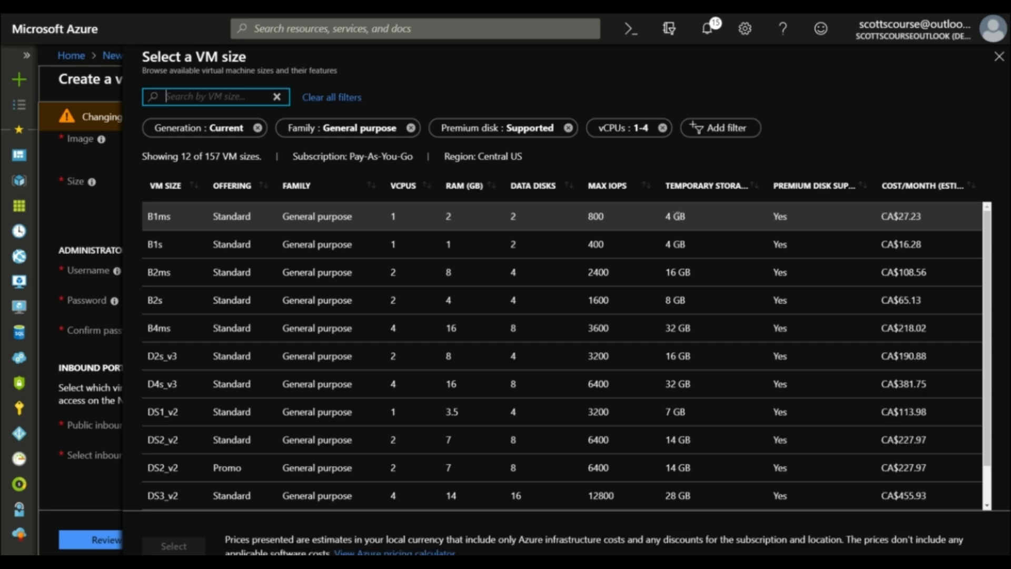
{"action": "left_click", "coordinate": [999, 57]}
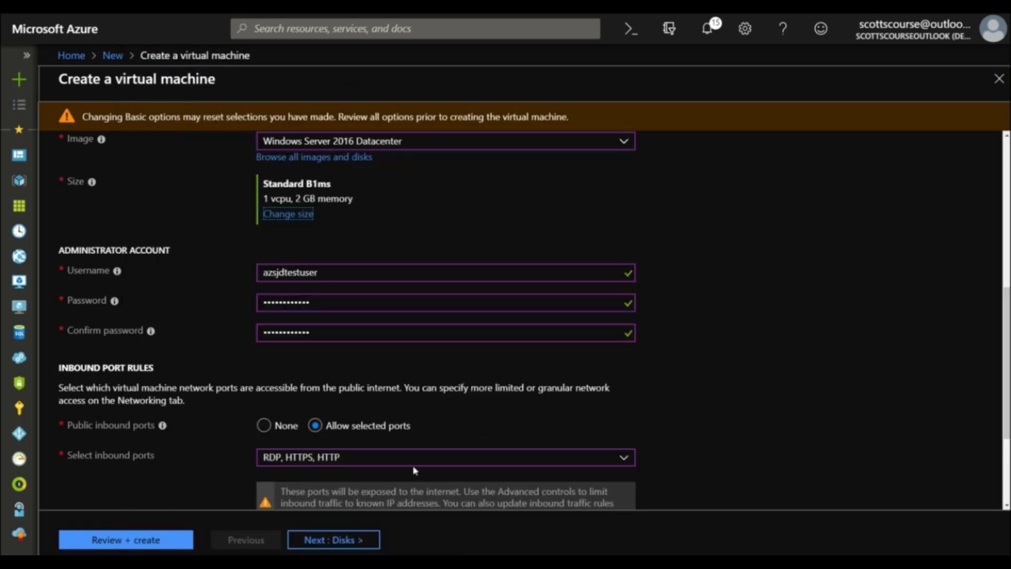
{"action": "left_click", "coordinate": [334, 540]}
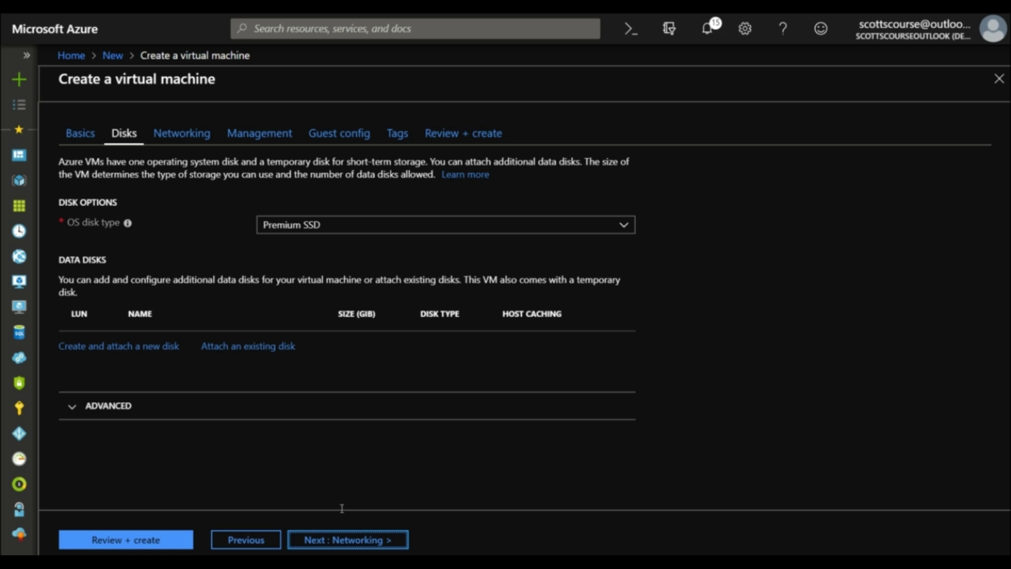
{"action": "left_click", "coordinate": [329, 541]}
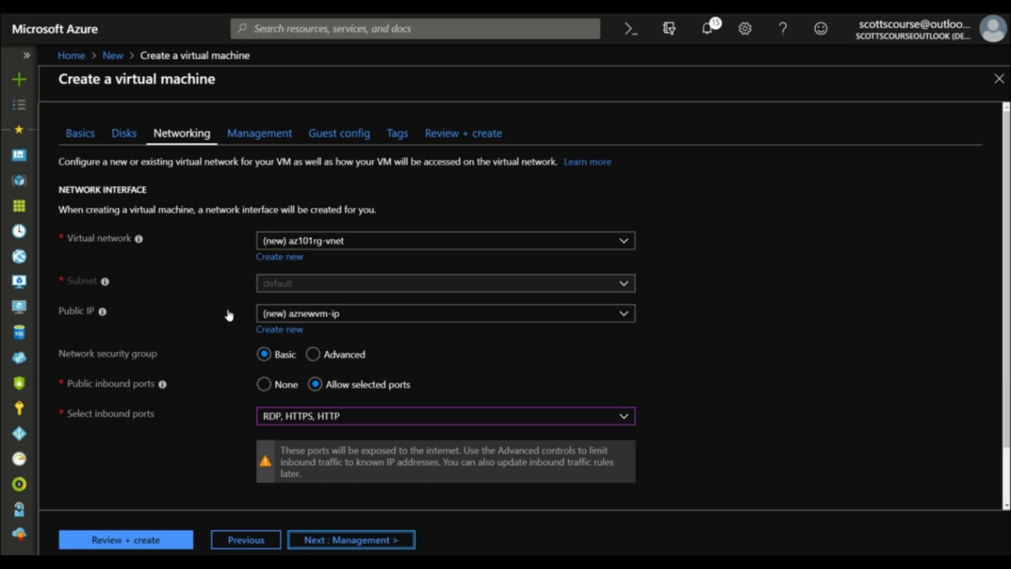
Keep the default networking with new vnet az101rg-vnet and public IP aznewvm-ip
{"action": "scroll", "coordinate": [229, 315], "scroll_direction": "down", "scroll_amount": 2}
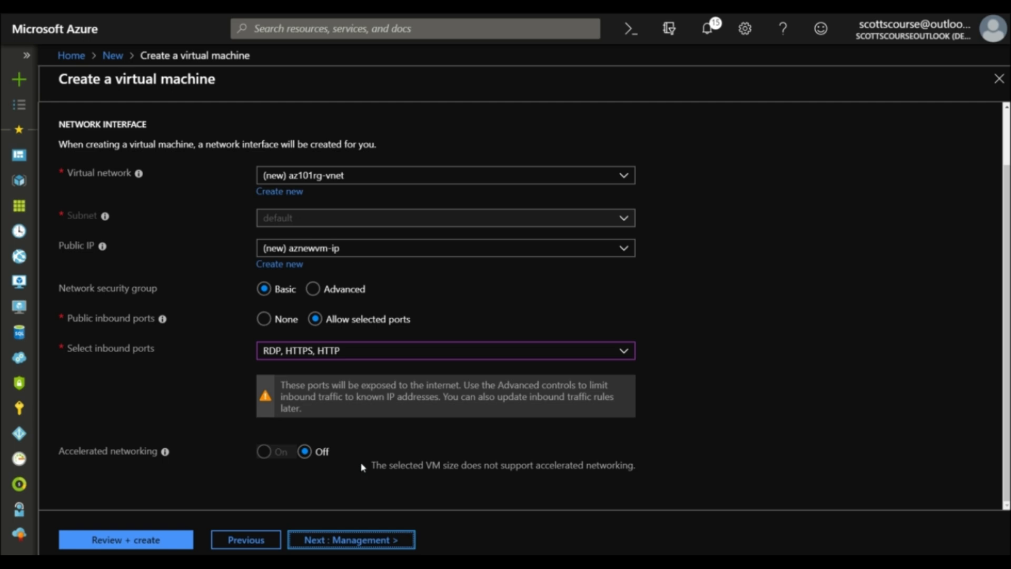
{"action": "left_click", "coordinate": [341, 548]}
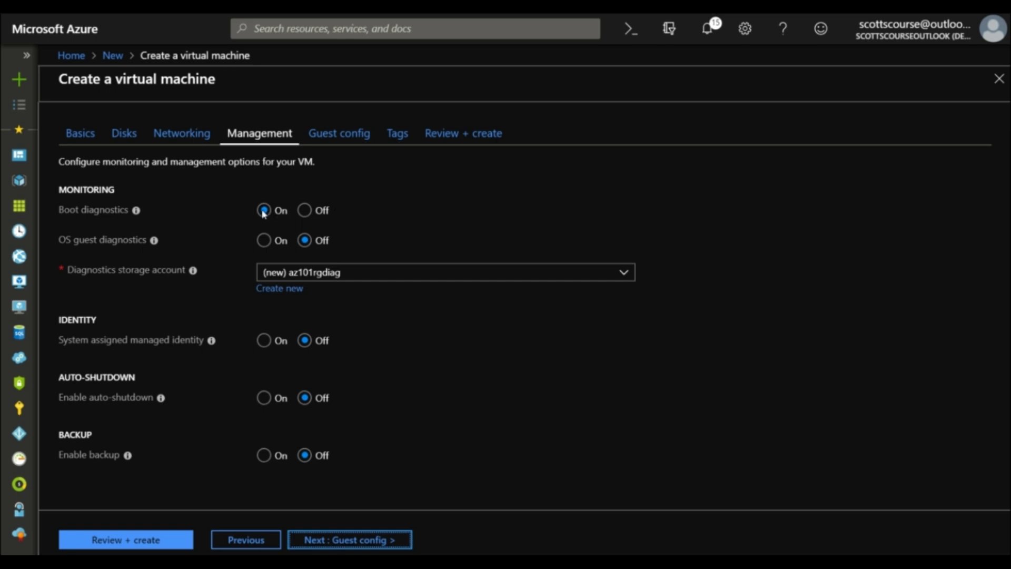
Turn boot diagnostics off and enable auto-shutdown in Eastern Time (US & Canada)
{"action": "left_click", "coordinate": [305, 210]}
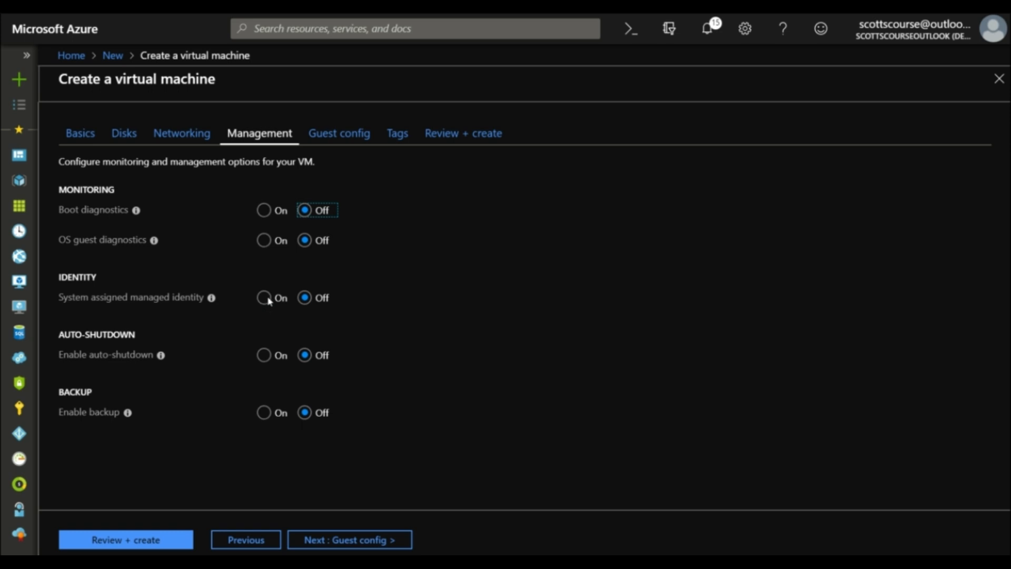
{"action": "left_click", "coordinate": [279, 356]}
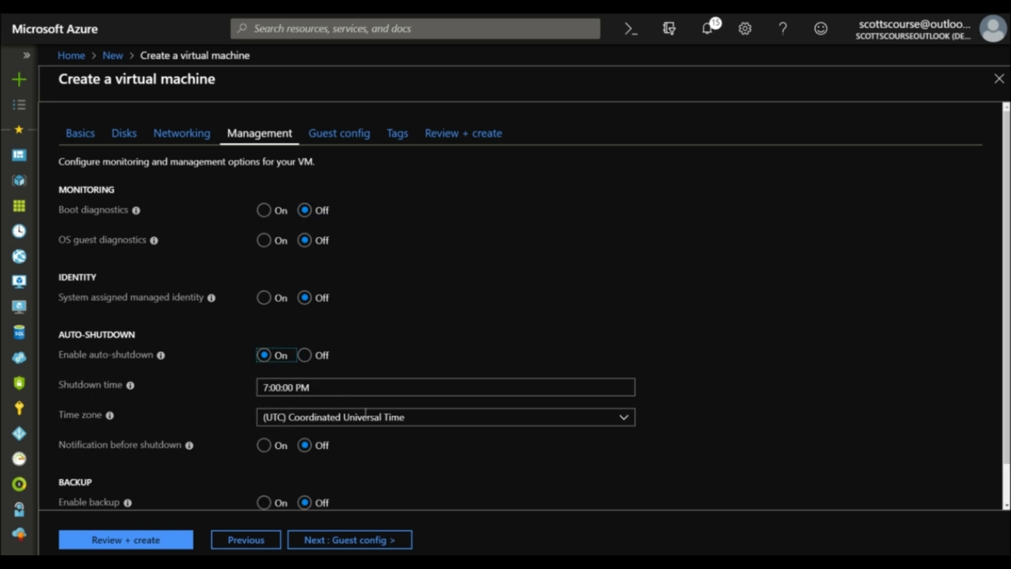
{"action": "left_click", "coordinate": [625, 419]}
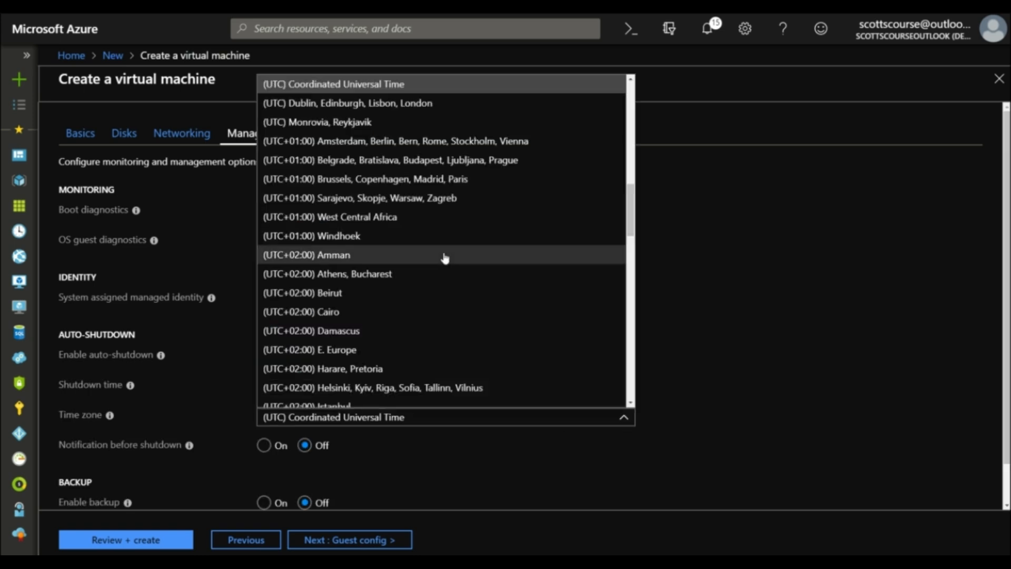
{"action": "scroll", "coordinate": [445, 258], "scroll_direction": "up", "scroll_amount": 6}
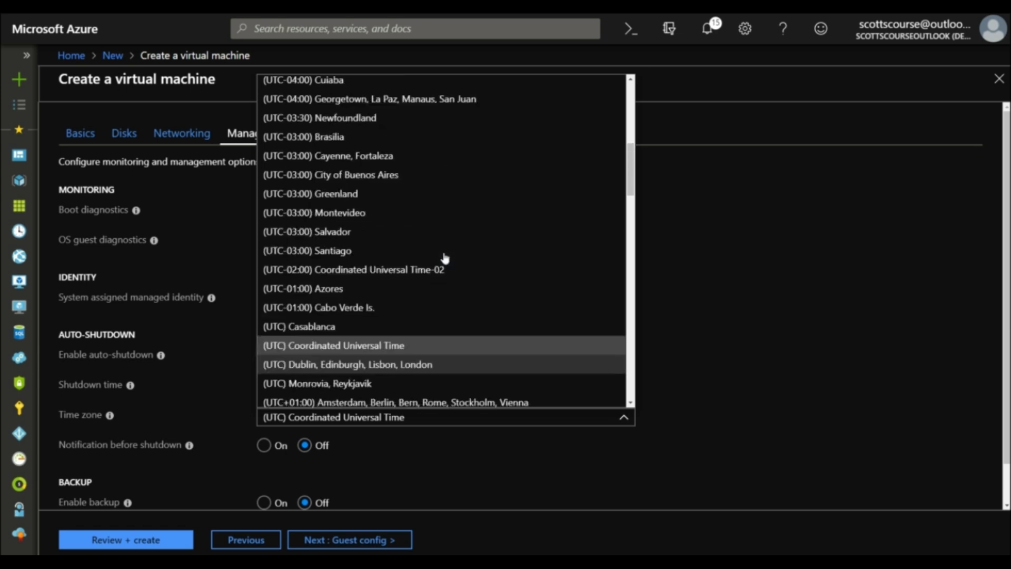
{"action": "scroll", "coordinate": [445, 258], "scroll_direction": "up", "scroll_amount": 1}
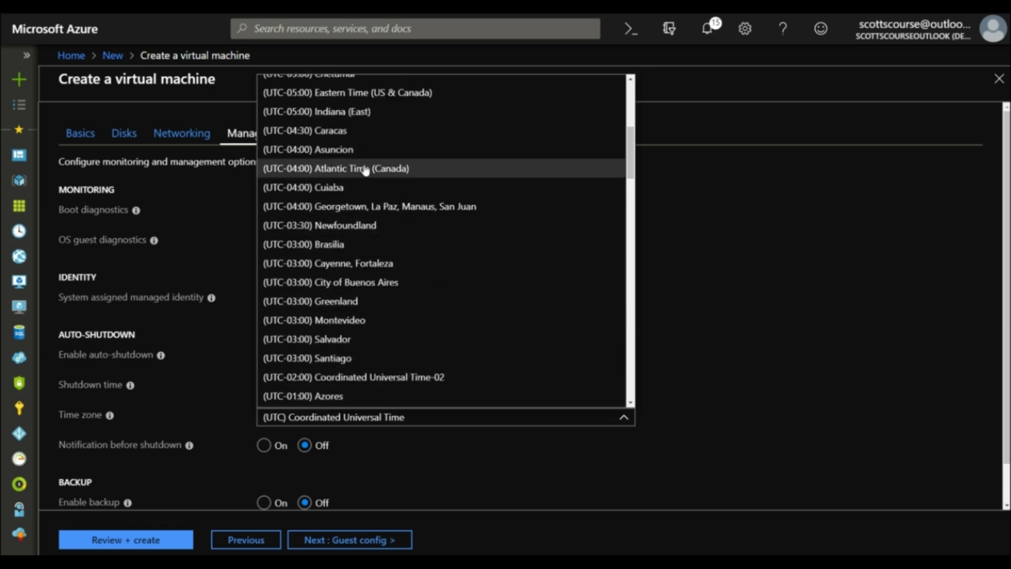
{"action": "scroll", "coordinate": [362, 191], "scroll_direction": "up", "scroll_amount": 3}
{"action": "left_click", "coordinate": [335, 201]}
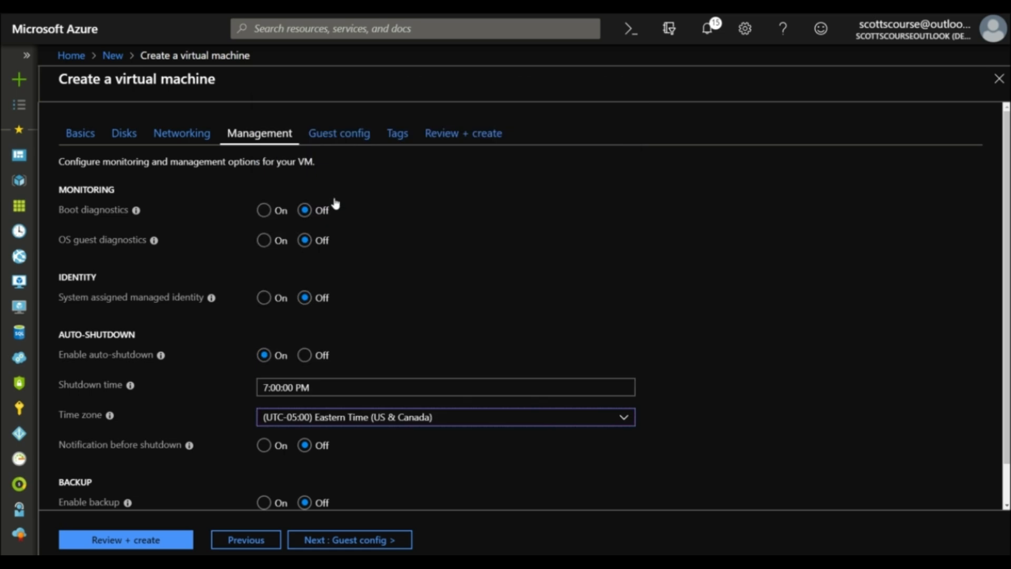
Set the auto-shutdown time to 5:00:00 PM
{"action": "left_click_drag", "start_coordinate": [267, 387], "coordinate": [256, 388]}
{"action": "type", "text": "5"}
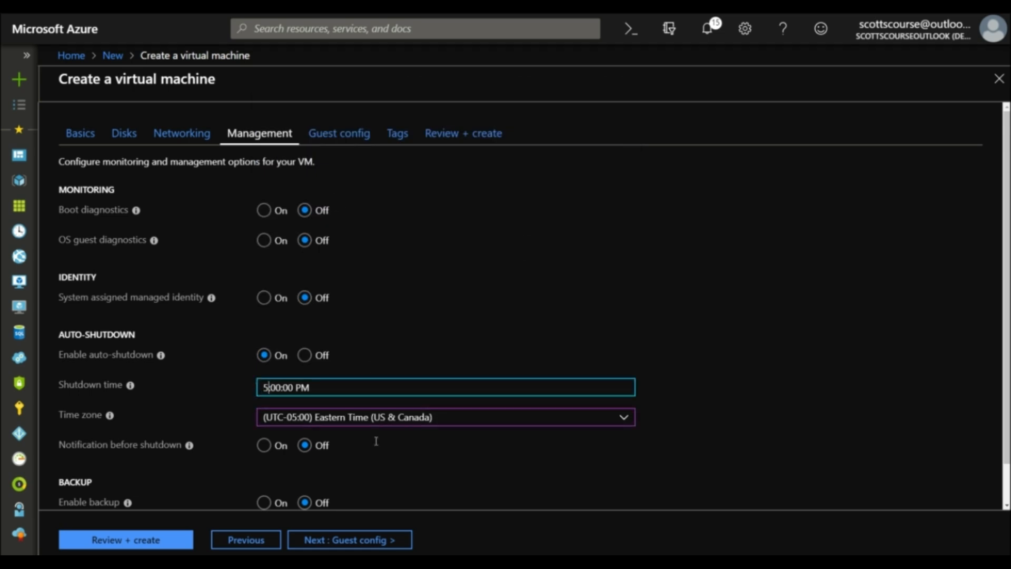
{"action": "left_click", "coordinate": [573, 435]}
{"action": "scroll", "coordinate": [612, 422], "scroll_direction": "down", "scroll_amount": 1}
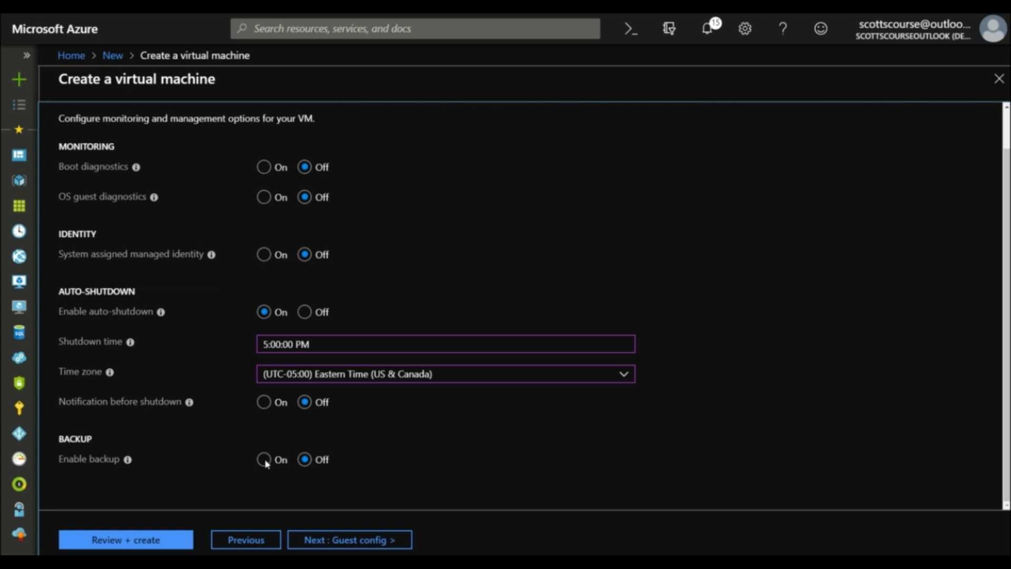
{"action": "left_click", "coordinate": [339, 539]}
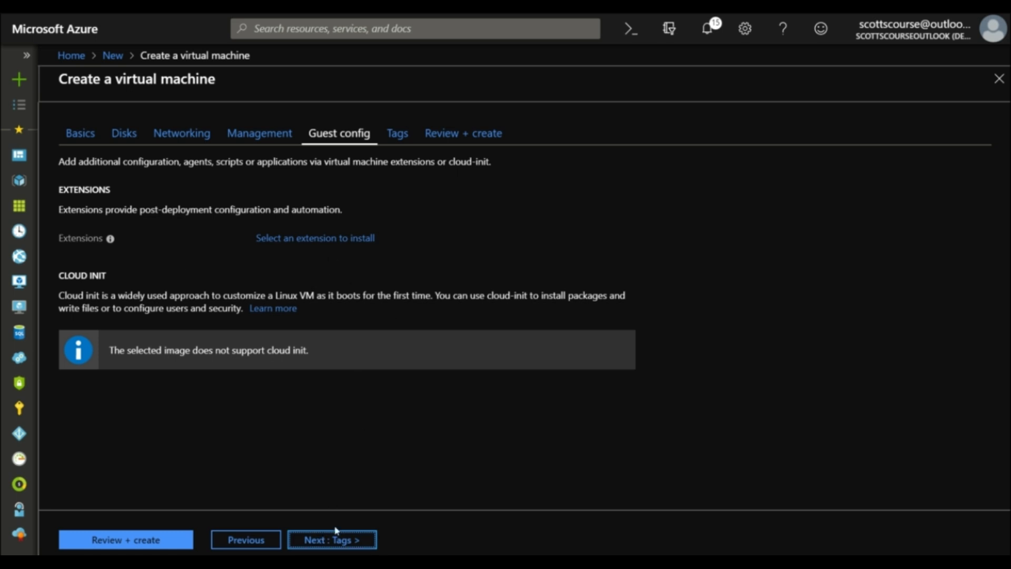
Add the tag environment = dev to all of the VM's resources
{"action": "left_click", "coordinate": [335, 541]}
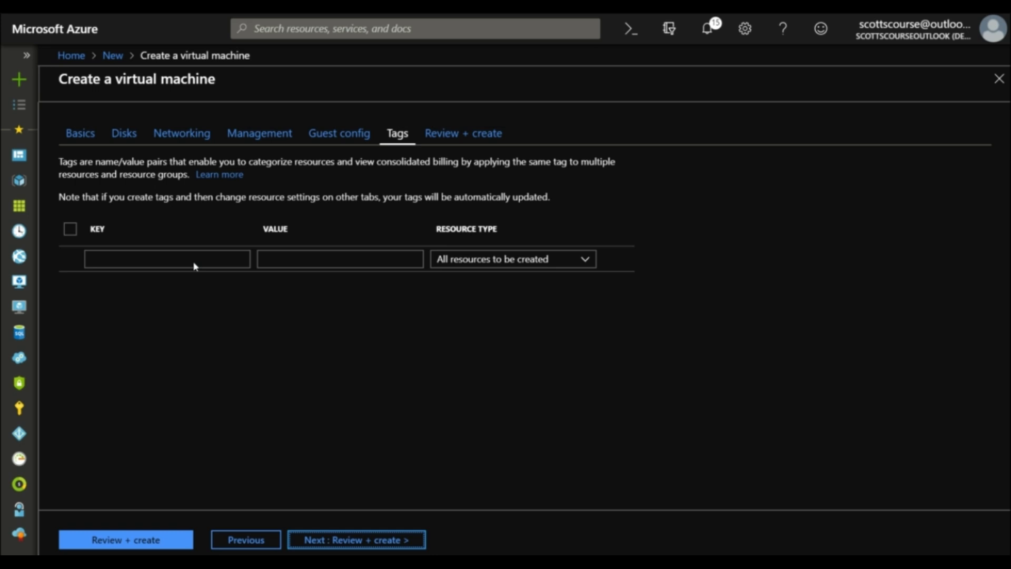
{"action": "left_click", "coordinate": [192, 262]}
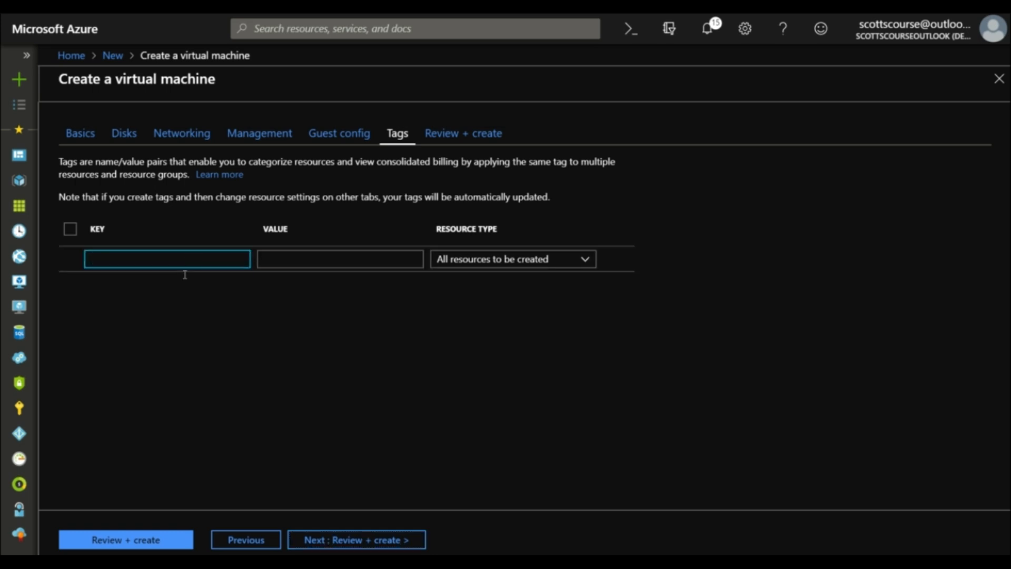
{"action": "type", "text": "e"}
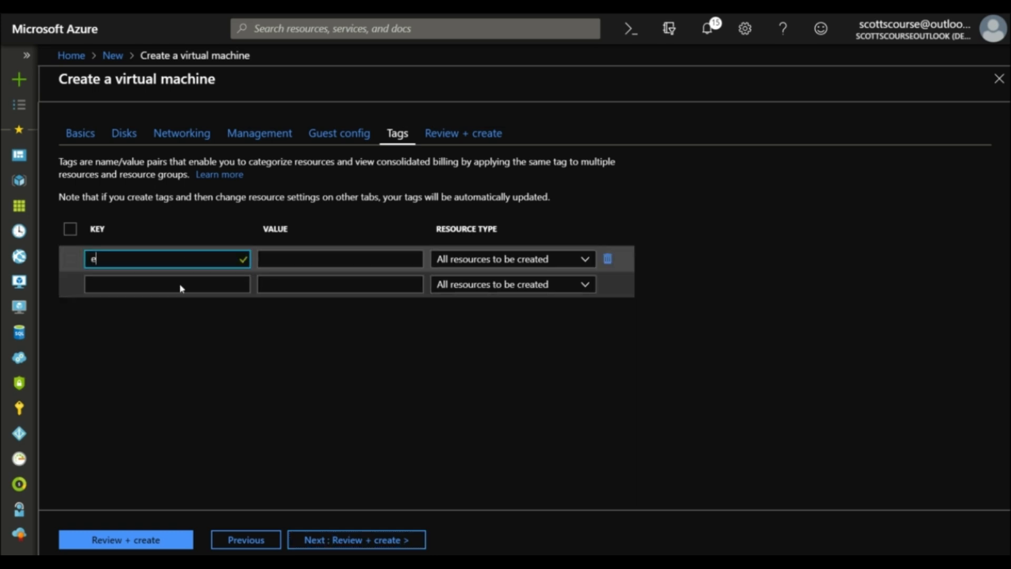
{"action": "type", "text": "nvironment"}
{"action": "key", "text": "Tab"}
{"action": "type", "text": "dev"}
{"action": "key", "text": "Tab"}
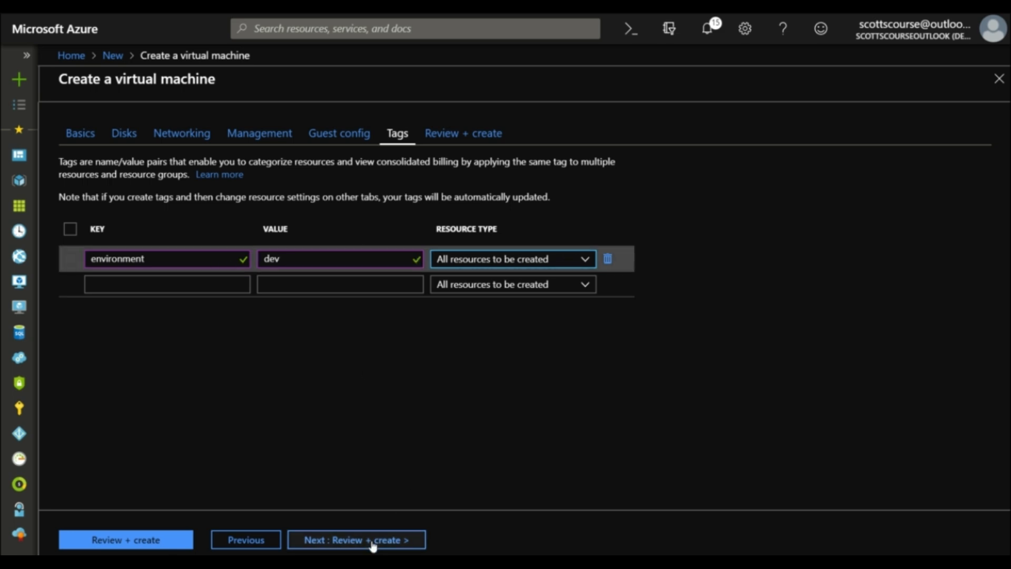
{"action": "left_click", "coordinate": [401, 539]}
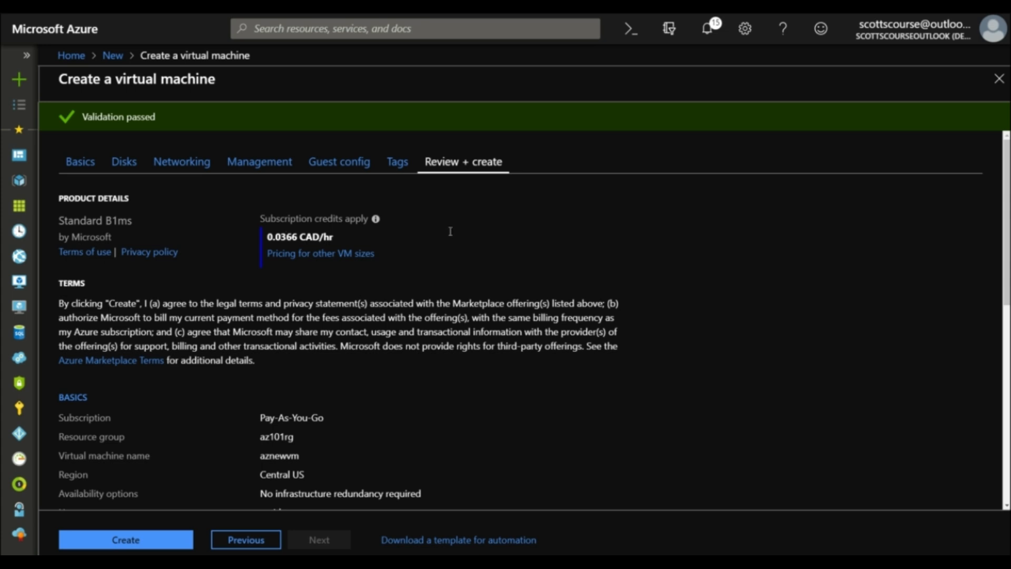
Review the aznewvm summary and create the VM, letting the deployment of all six resources complete
{"action": "scroll", "coordinate": [540, 256], "scroll_direction": "down", "scroll_amount": 2}
{"action": "scroll", "coordinate": [537, 255], "scroll_direction": "down", "scroll_amount": 4}
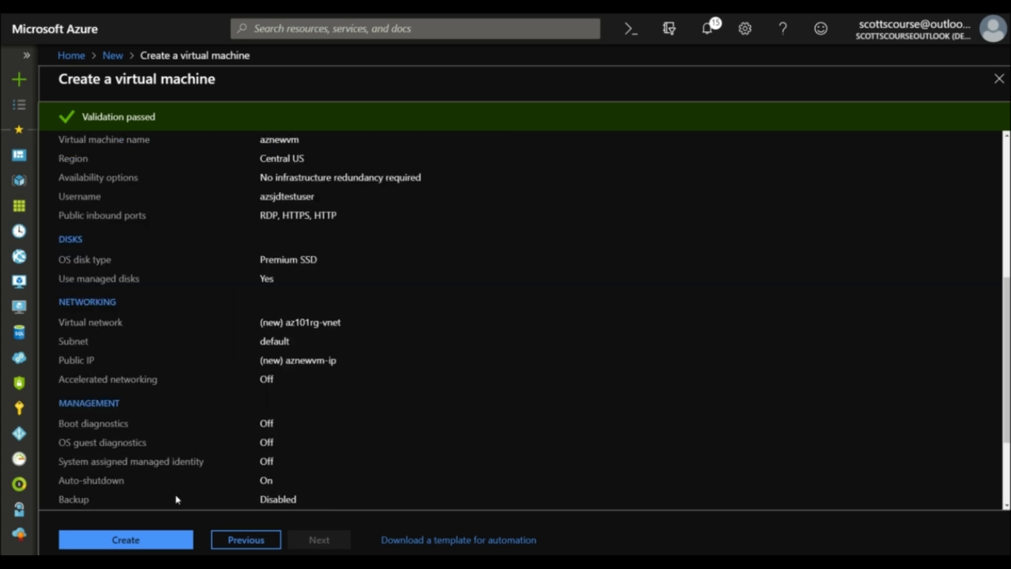
{"action": "left_click", "coordinate": [133, 546]}
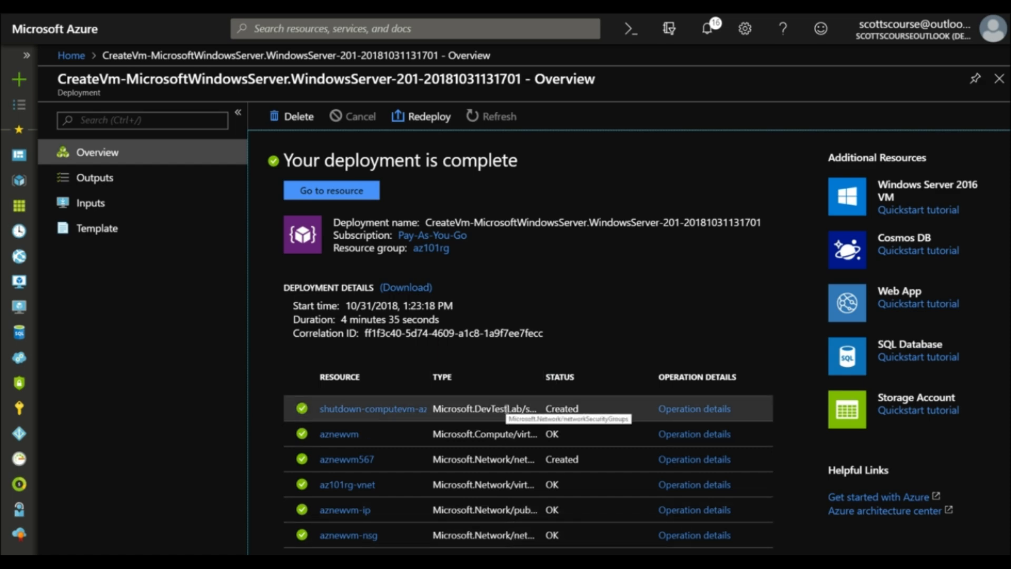
Open the deployed aznewvm, start it until Running, then bring up its Connect options
{"action": "left_click", "coordinate": [321, 193]}
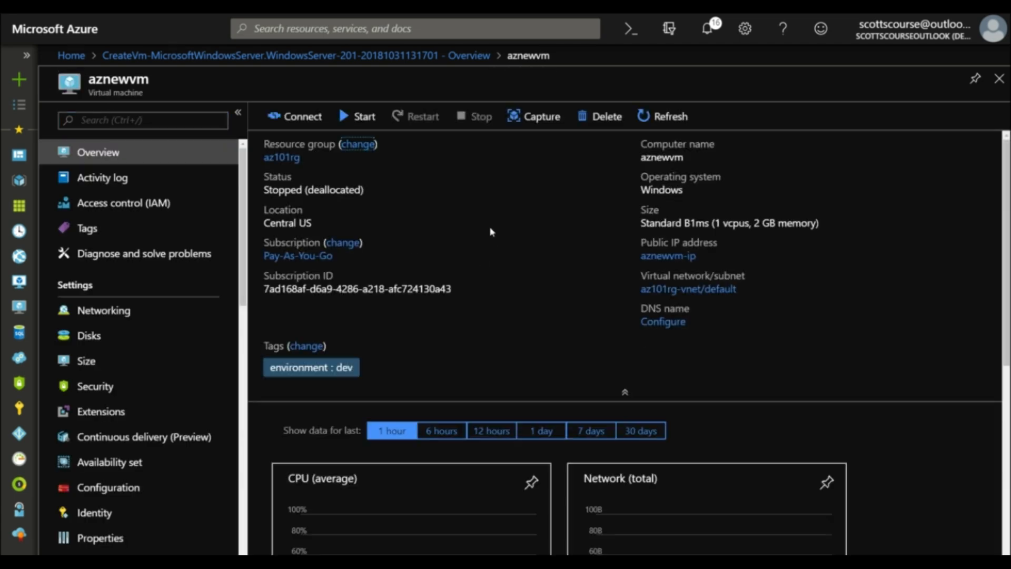
{"action": "left_click", "coordinate": [358, 117]}
{"action": "scroll", "coordinate": [581, 201], "scroll_direction": "down", "scroll_amount": 1}
{"action": "scroll", "coordinate": [581, 201], "scroll_direction": "down", "scroll_amount": 1}
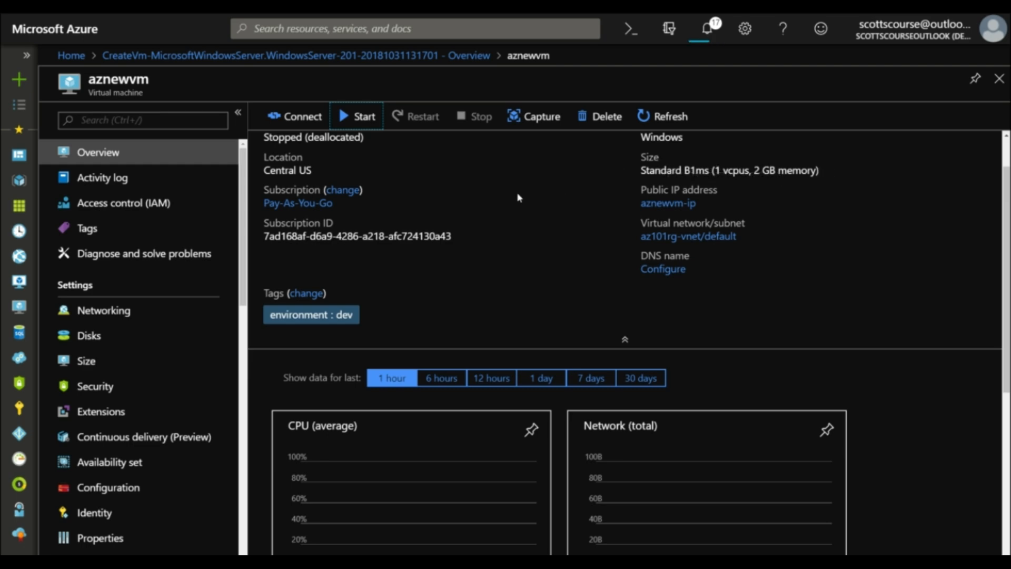
{"action": "scroll", "coordinate": [520, 198], "scroll_direction": "down", "scroll_amount": 2}
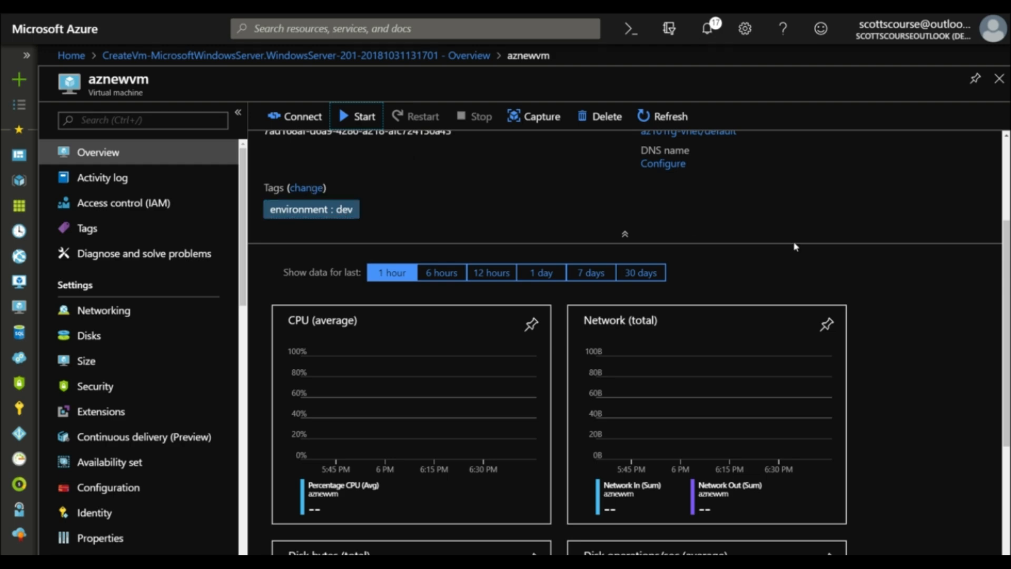
{"action": "scroll", "coordinate": [724, 232], "scroll_direction": "down", "scroll_amount": 2}
{"action": "scroll", "coordinate": [896, 287], "scroll_direction": "down", "scroll_amount": 3}
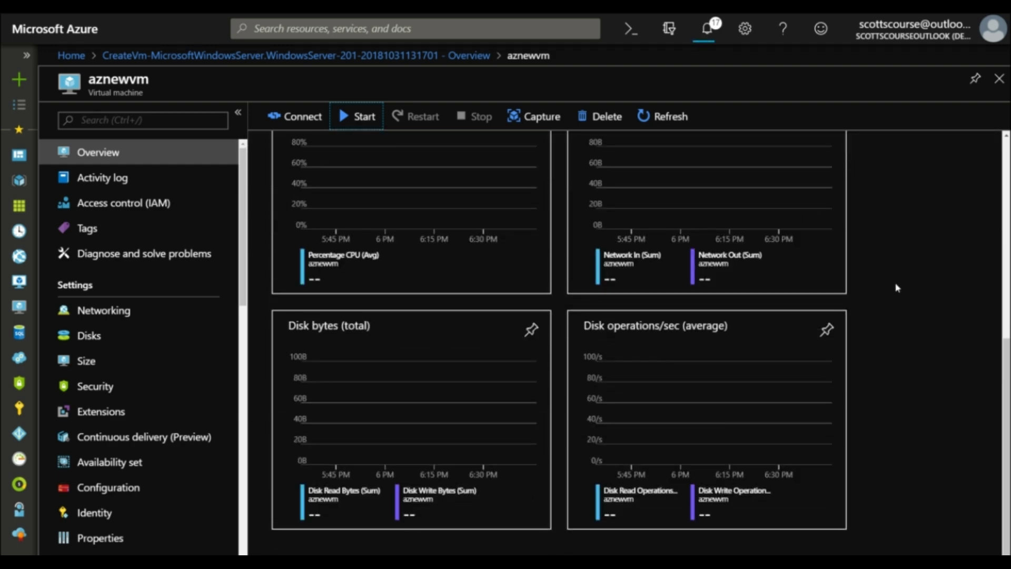
{"action": "scroll", "coordinate": [897, 287], "scroll_direction": "up", "scroll_amount": 5}
{"action": "scroll", "coordinate": [897, 286], "scroll_direction": "up", "scroll_amount": 2}
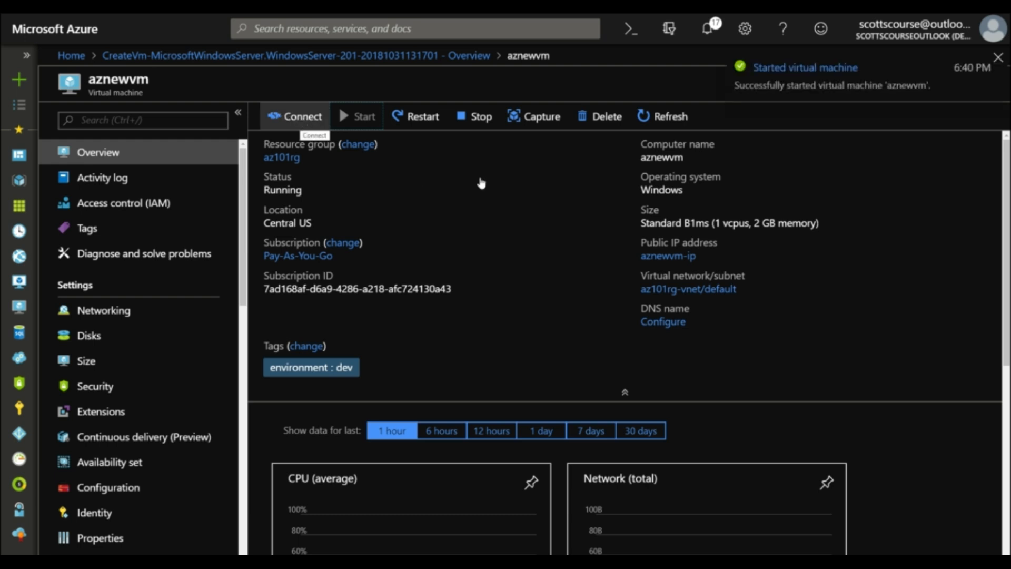
{"action": "left_click", "coordinate": [294, 125]}
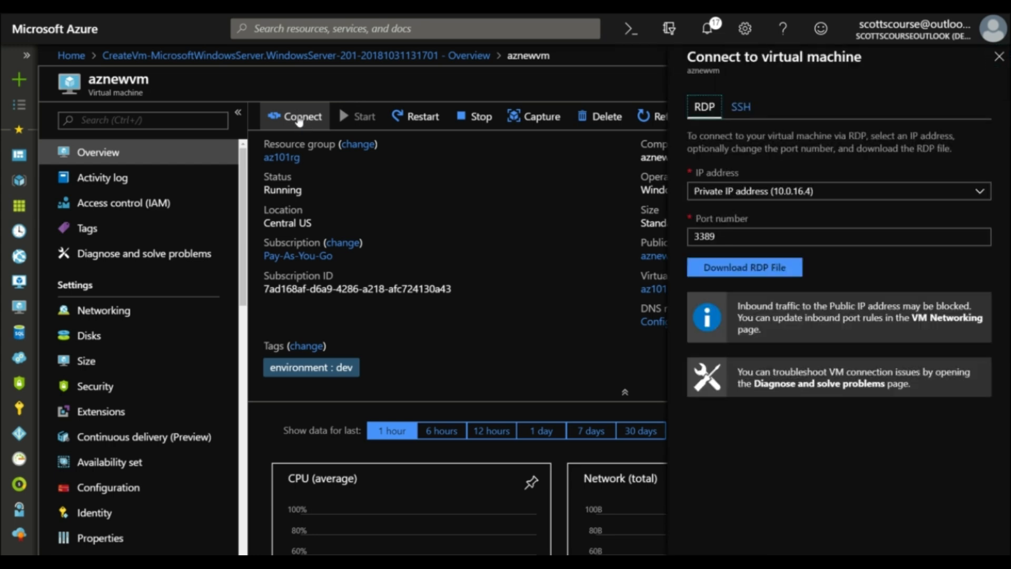
{"action": "left_click", "coordinate": [734, 110]}
{"action": "left_click", "coordinate": [705, 108]}
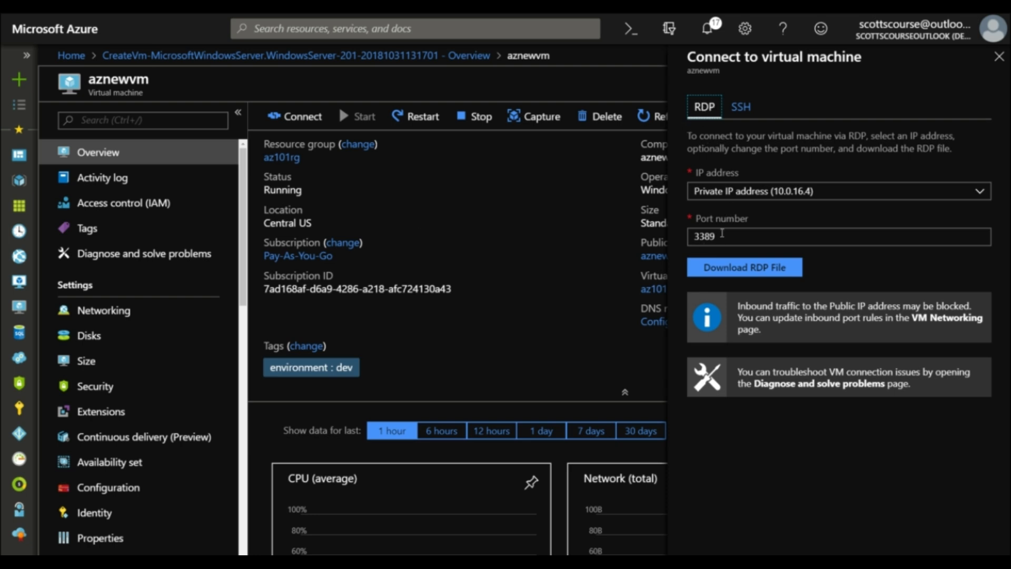
{"action": "left_click", "coordinate": [742, 194]}
{"action": "left_click", "coordinate": [732, 211]}
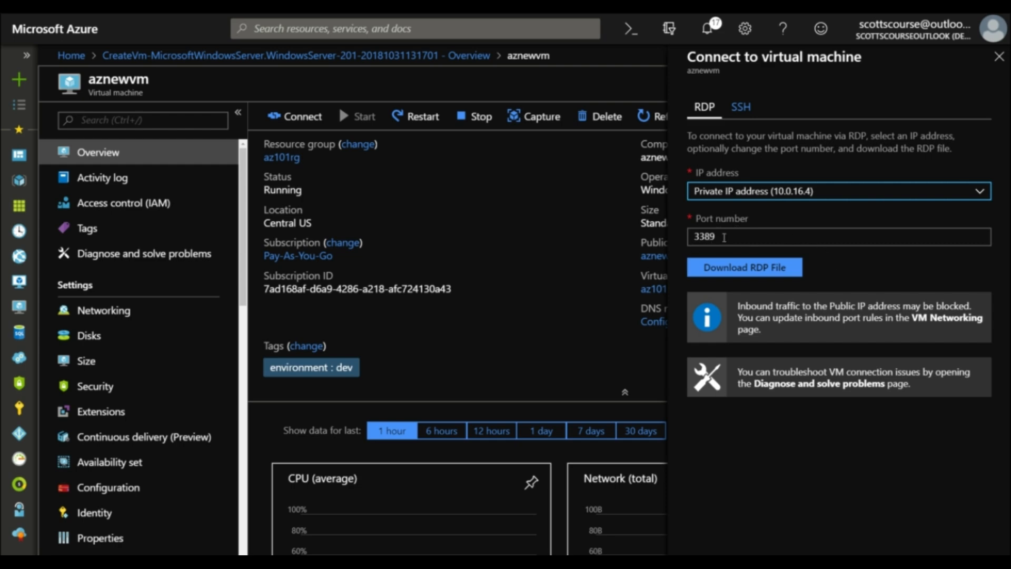
{"action": "left_click", "coordinate": [742, 194]}
{"action": "left_click", "coordinate": [742, 194]}
{"action": "left_click", "coordinate": [738, 112]}
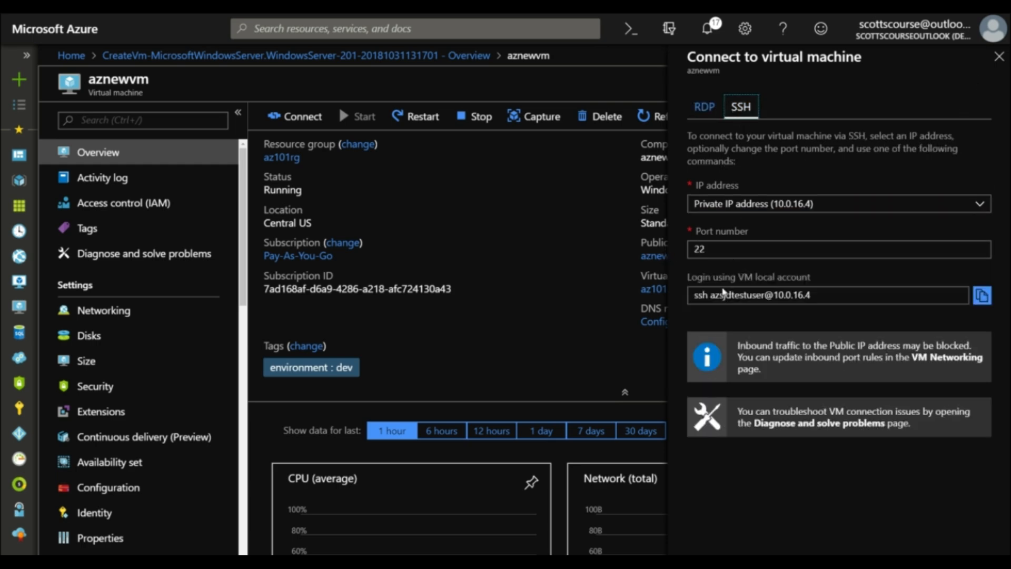
{"action": "left_click", "coordinate": [698, 107]}
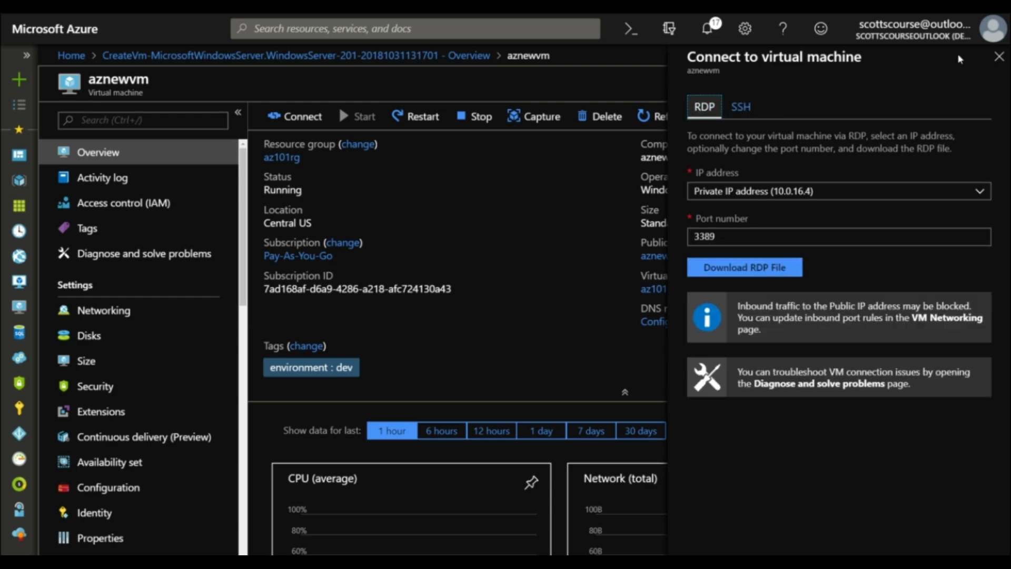
{"action": "left_click", "coordinate": [999, 57]}
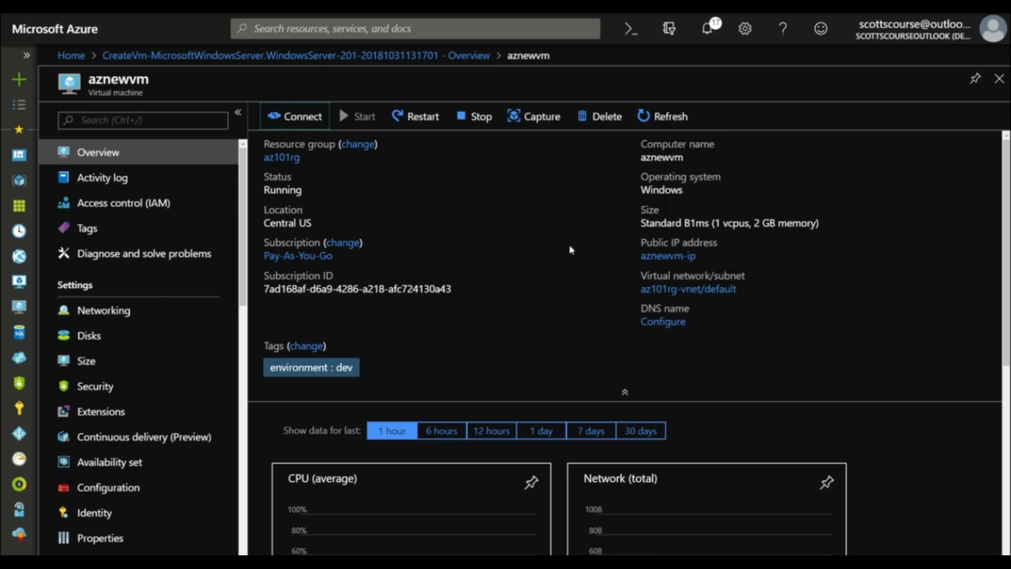
{"action": "left_click", "coordinate": [668, 258]}
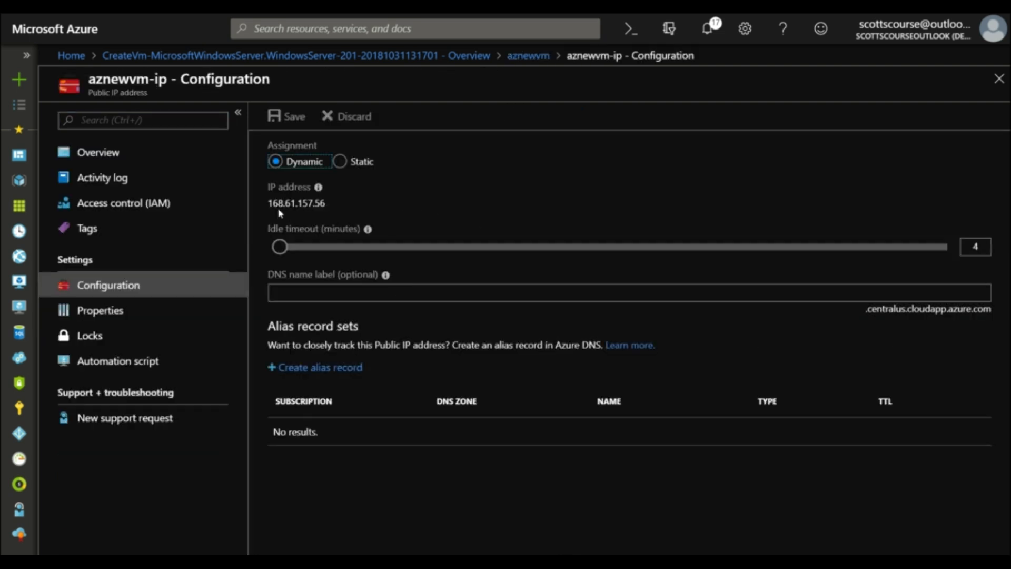
Copy the public IP 168.61.157.56 and Remote Desktop into aznewvm, accepting the certificate warning
{"action": "left_click_drag", "start_coordinate": [325, 203], "coordinate": [269, 203]}
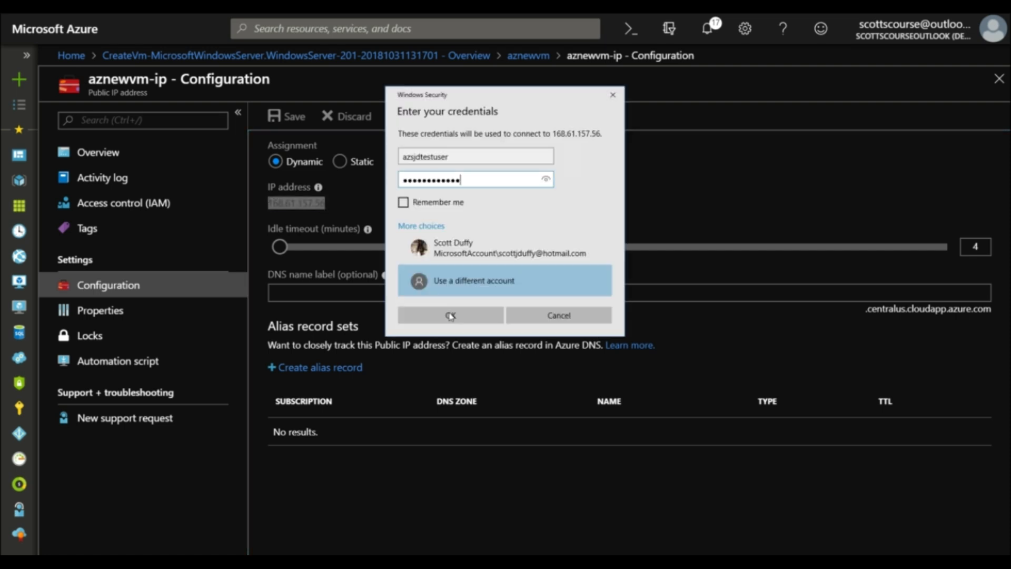
{"action": "left_click", "coordinate": [494, 312]}
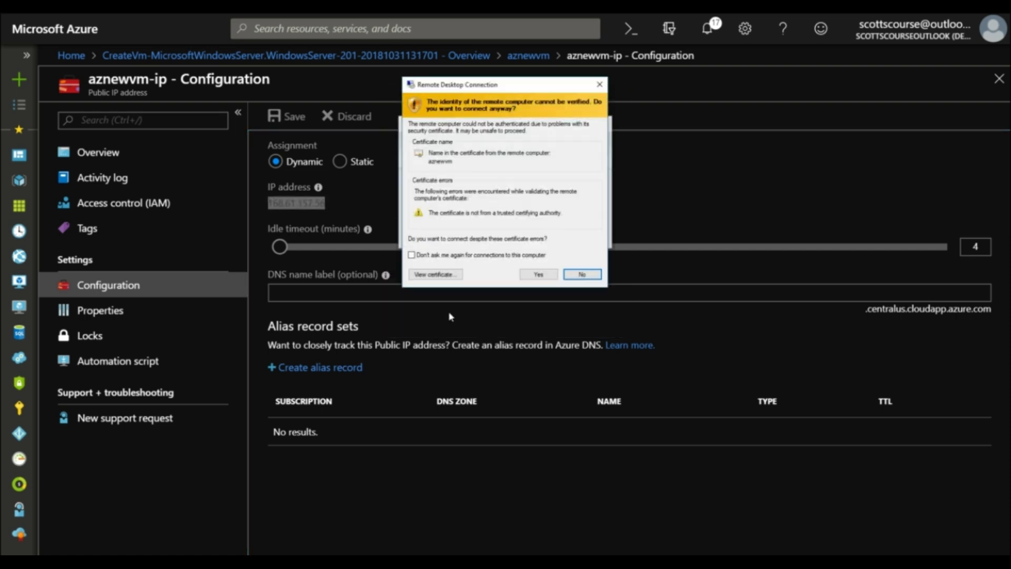
{"action": "left_click", "coordinate": [535, 275]}
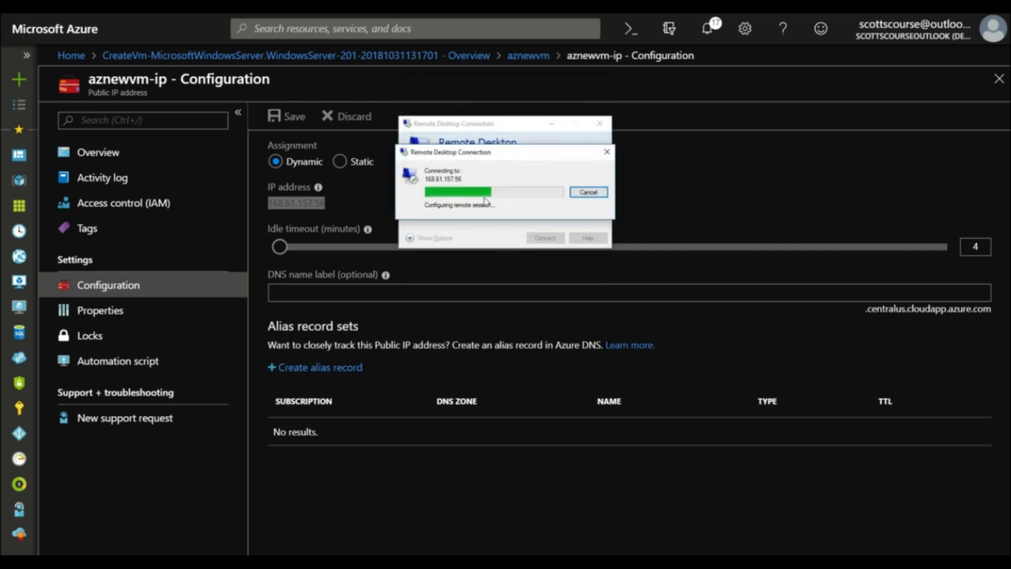